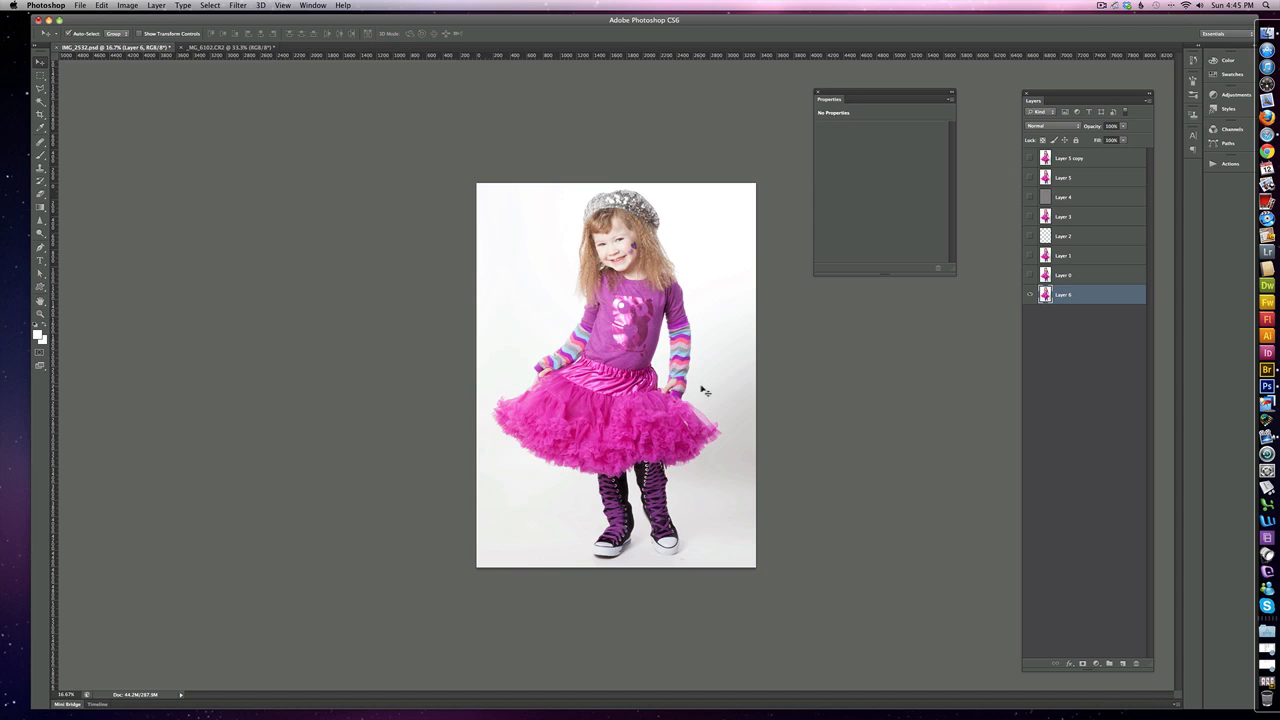
Compare the retouched photo with the original by toggling the visibility of all layers above Layer 6.
{"action": "left_click", "coordinate": [1030, 294], "text": "alt"}
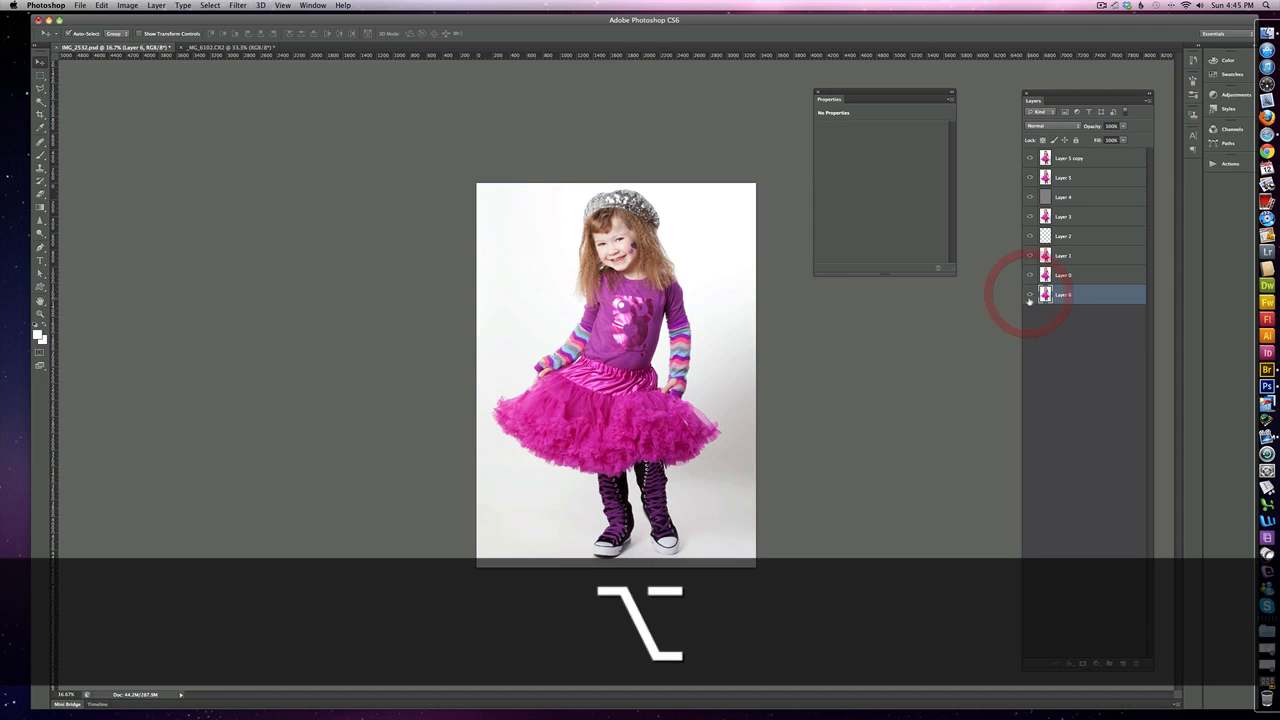
{"action": "left_click", "coordinate": [1031, 295], "text": "alt"}
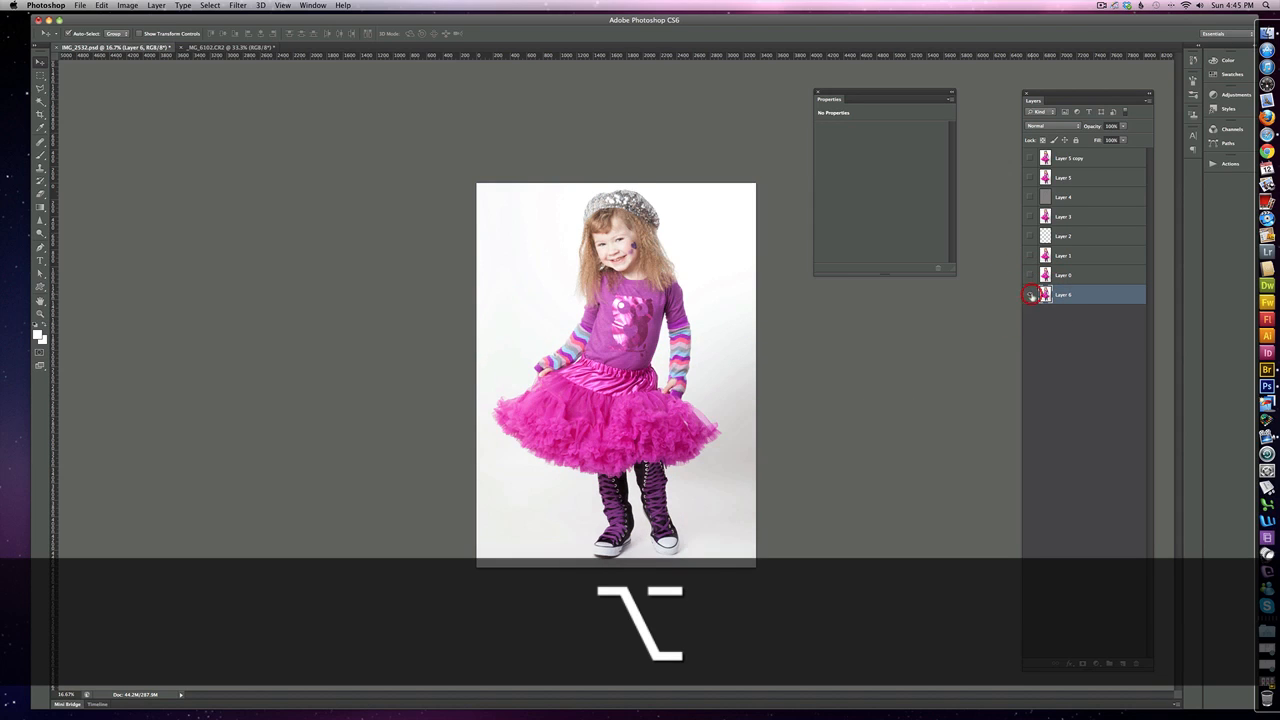
{"action": "left_click", "coordinate": [1031, 295], "text": "alt"}
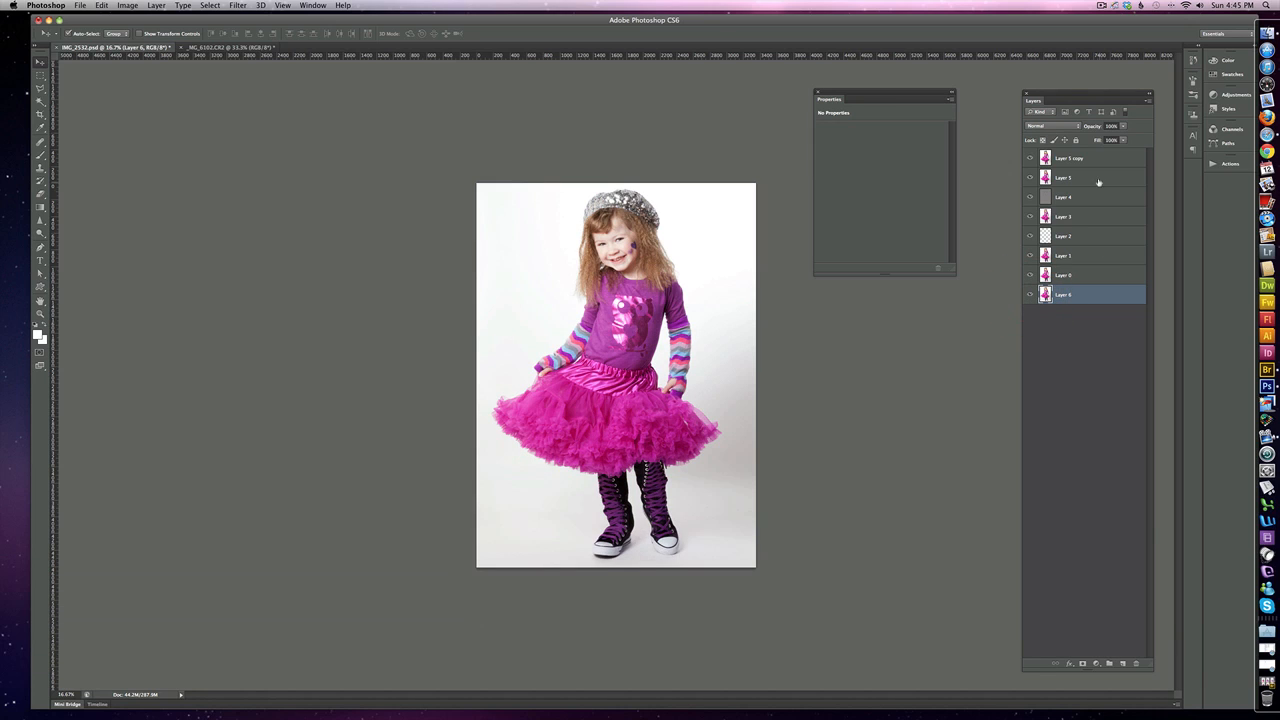
{"action": "left_click", "coordinate": [1030, 294], "text": "alt"}
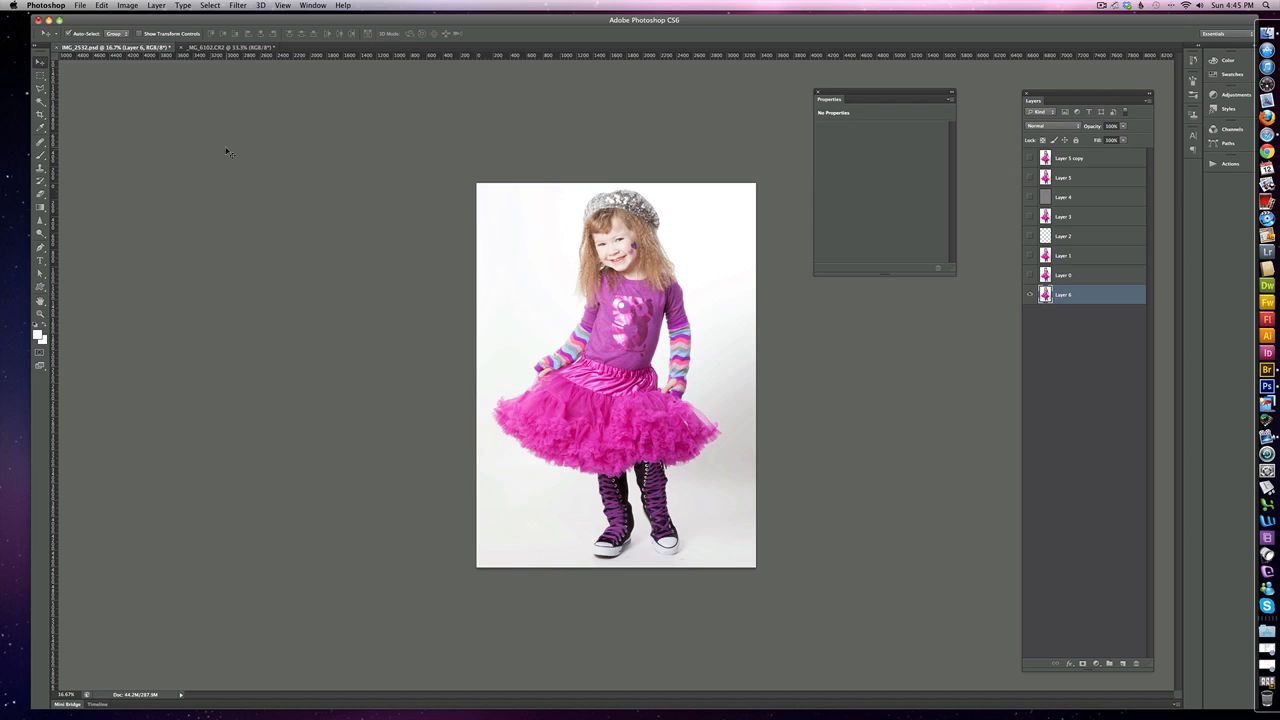
{"action": "left_click", "coordinate": [128, 6]}
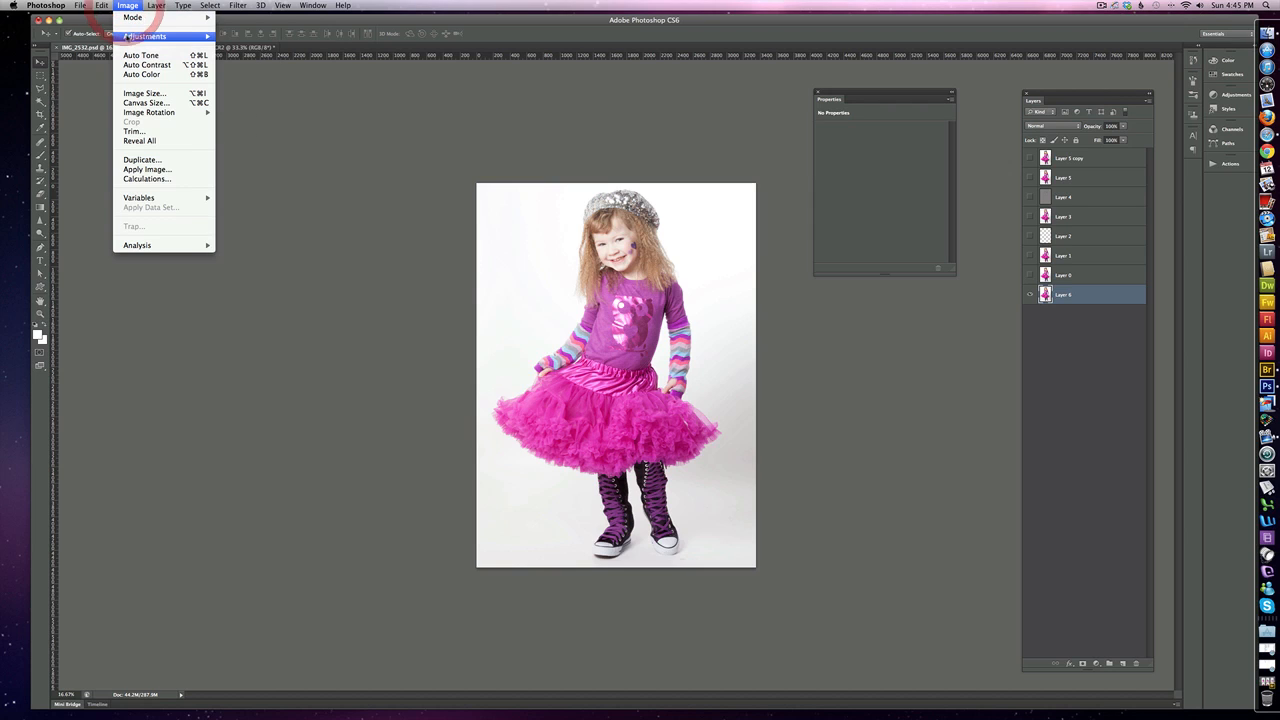
{"action": "mouse_move", "coordinate": [150, 36]}
{"action": "left_click", "coordinate": [269, 60]}
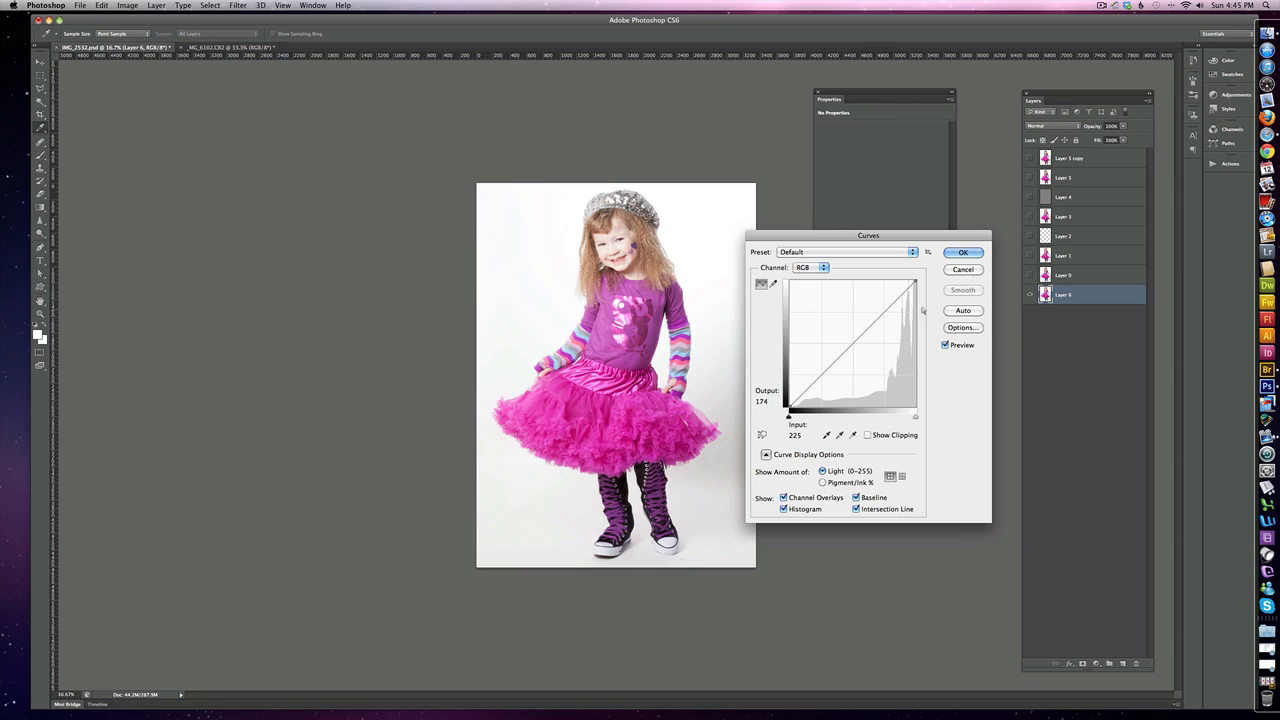
{"action": "left_click", "coordinate": [968, 270]}
Add a Curves adjustment layer above Layer 6.
{"action": "left_click", "coordinate": [1096, 663]}
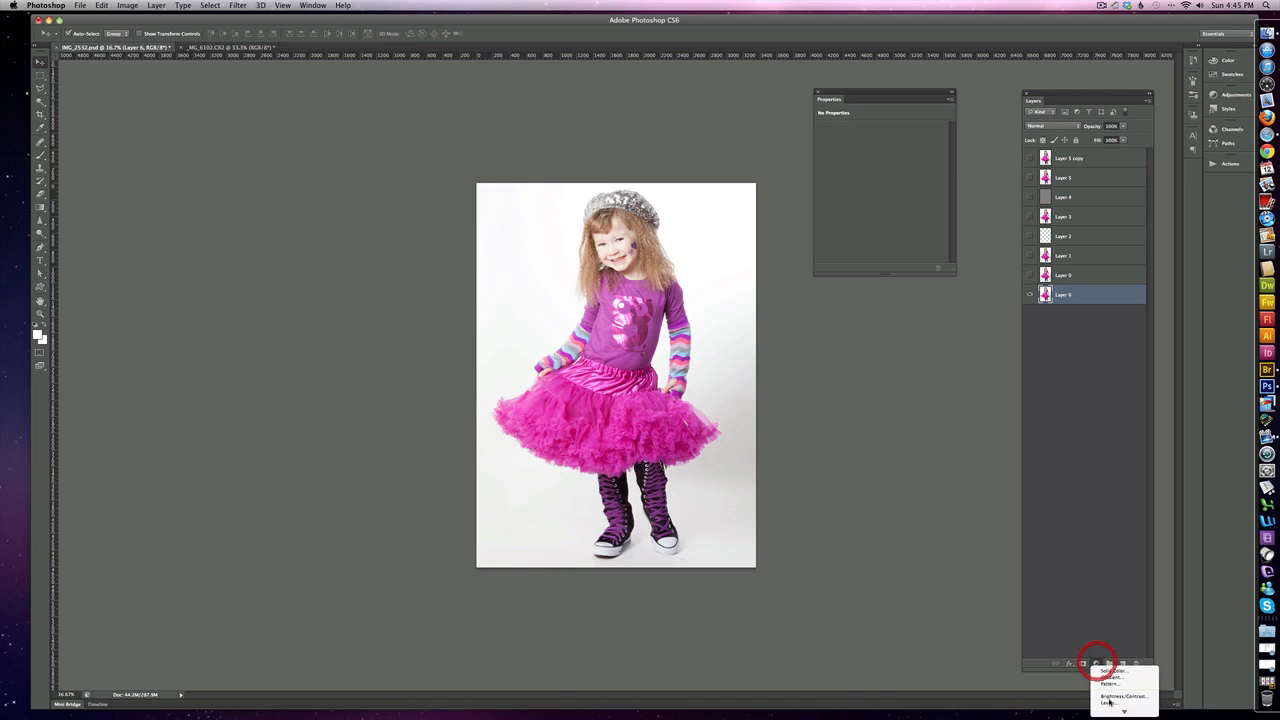
{"action": "left_click", "coordinate": [1109, 657]}
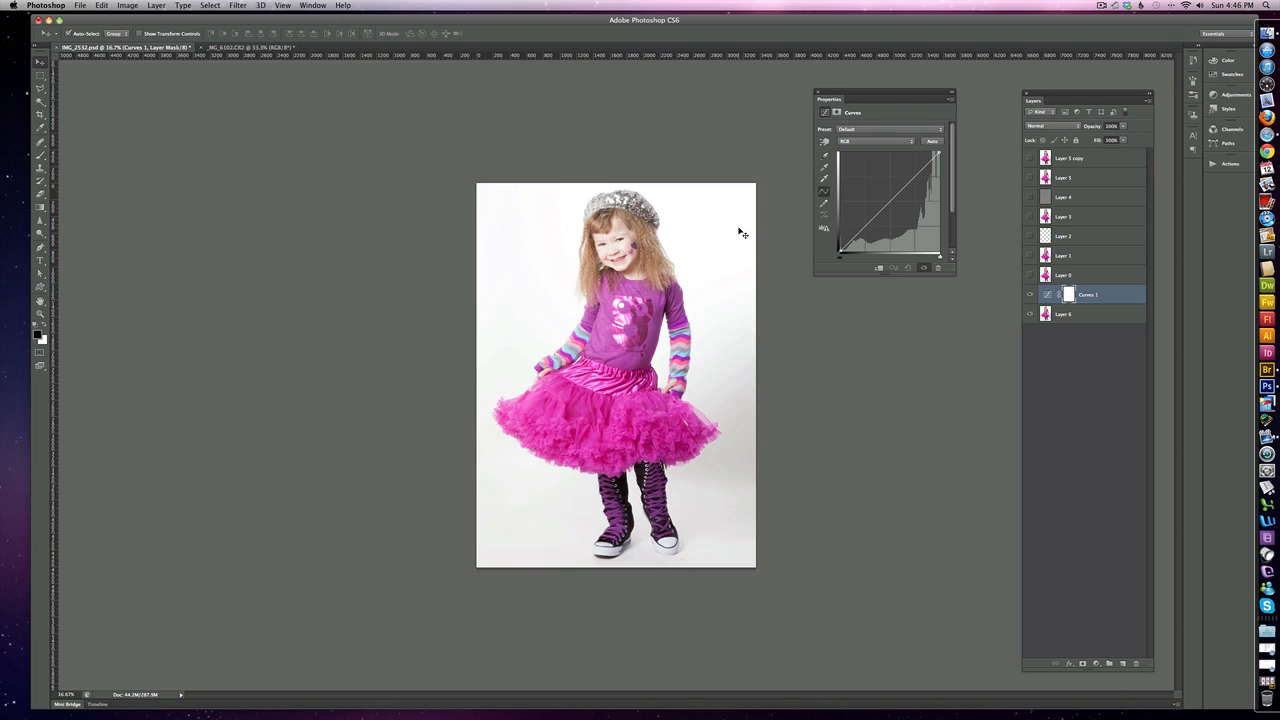
Preview Threshold on Layer 6 at levels 255 and 22 to locate the brightest and darkest areas, and cancel it.
{"action": "left_click", "coordinate": [1085, 316]}
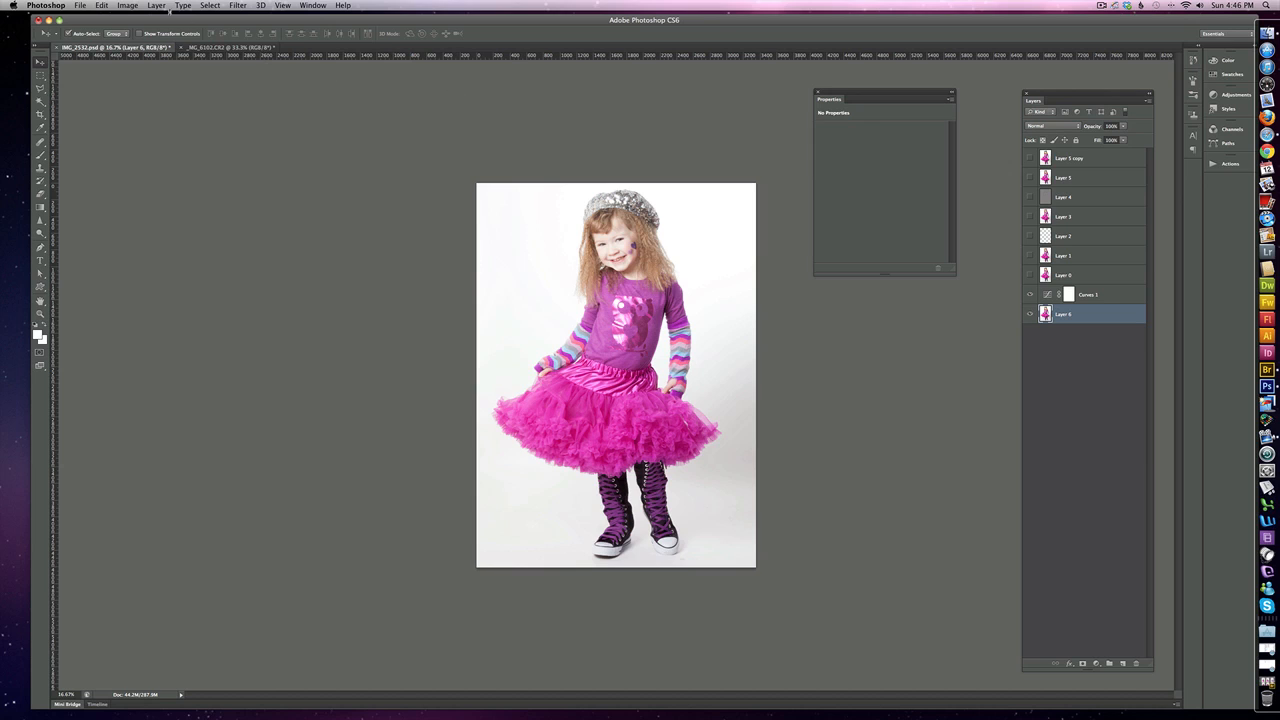
{"action": "left_click", "coordinate": [128, 6]}
{"action": "mouse_move", "coordinate": [143, 37]}
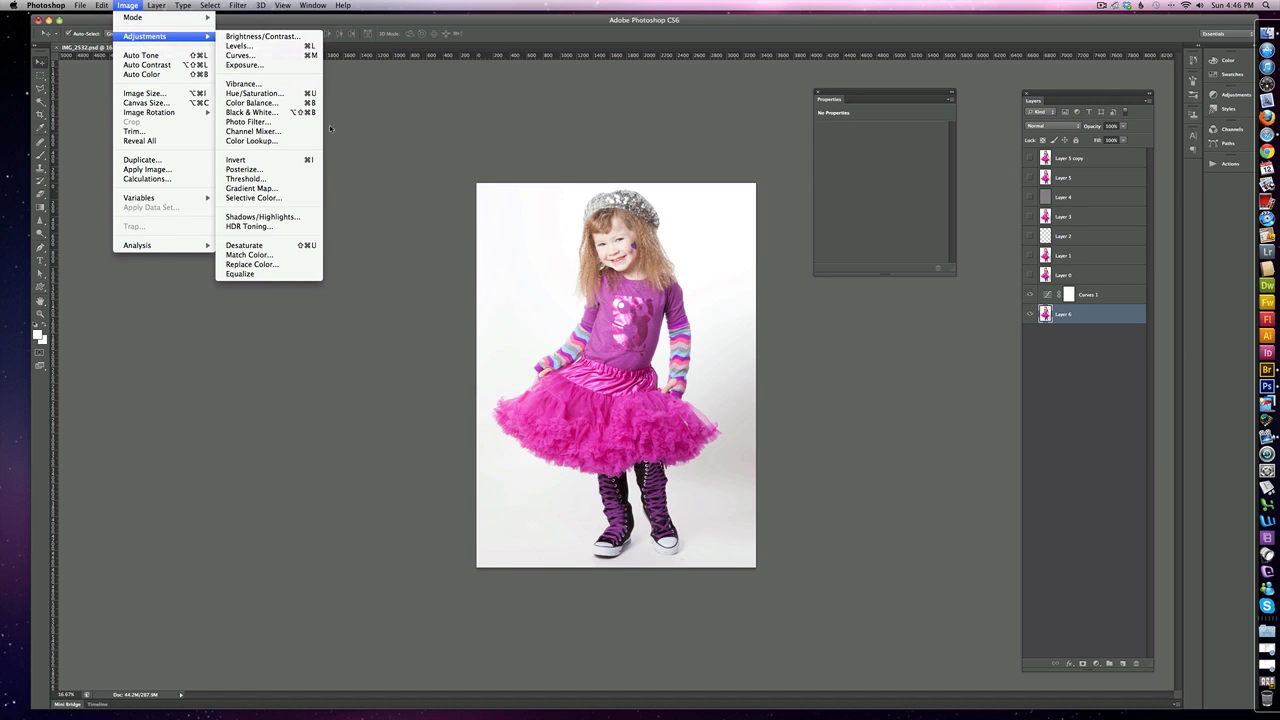
{"action": "left_click", "coordinate": [285, 181]}
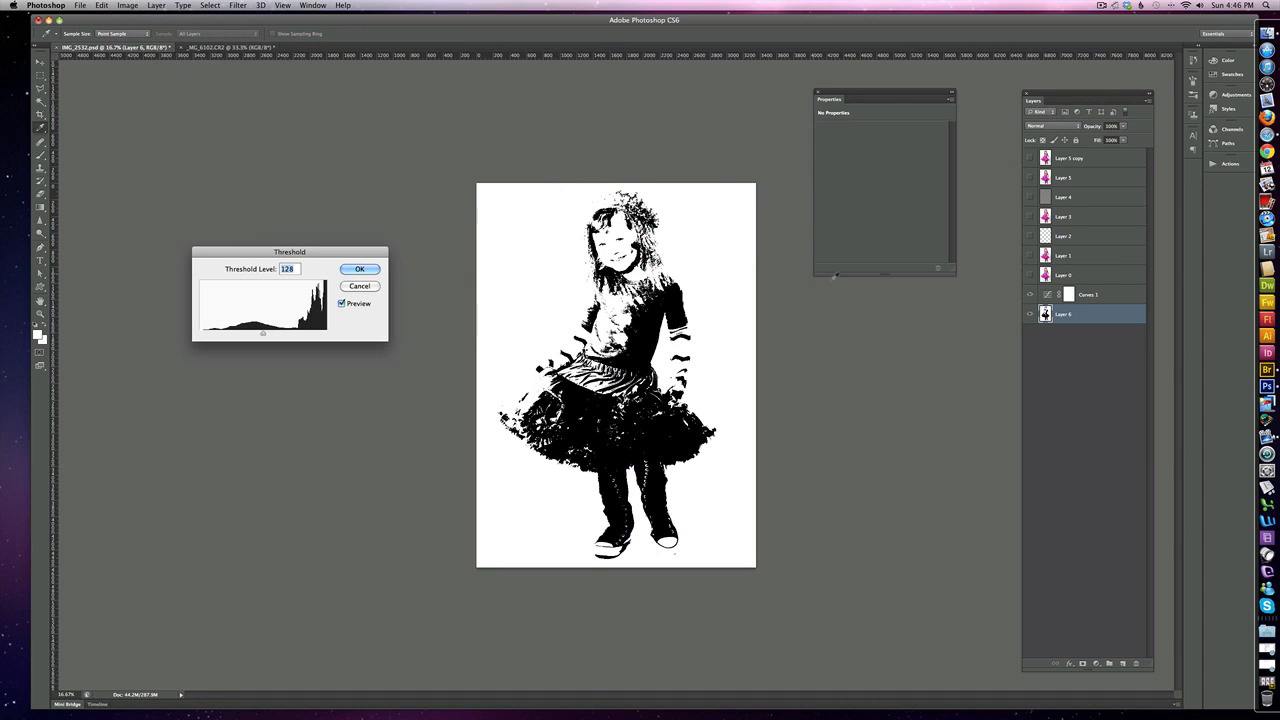
{"action": "left_click_drag", "start_coordinate": [263, 334], "coordinate": [331, 333]}
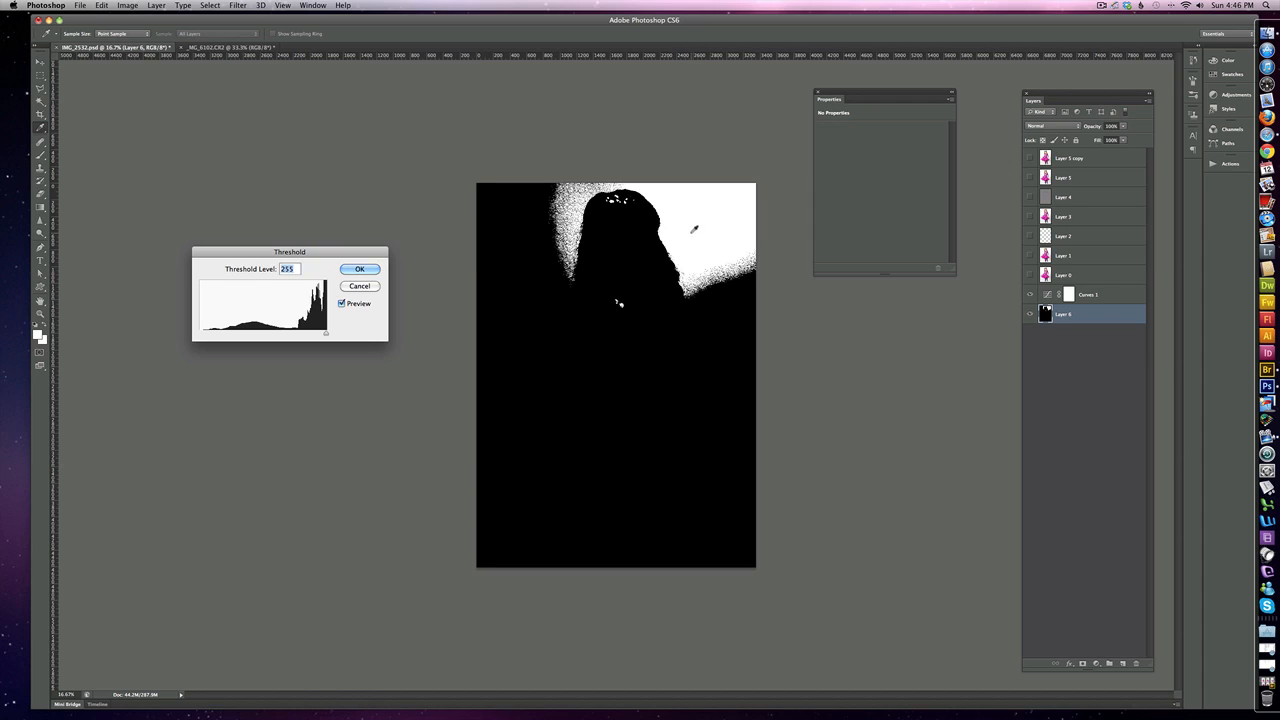
{"action": "left_click_drag", "start_coordinate": [325, 334], "coordinate": [210, 335]}
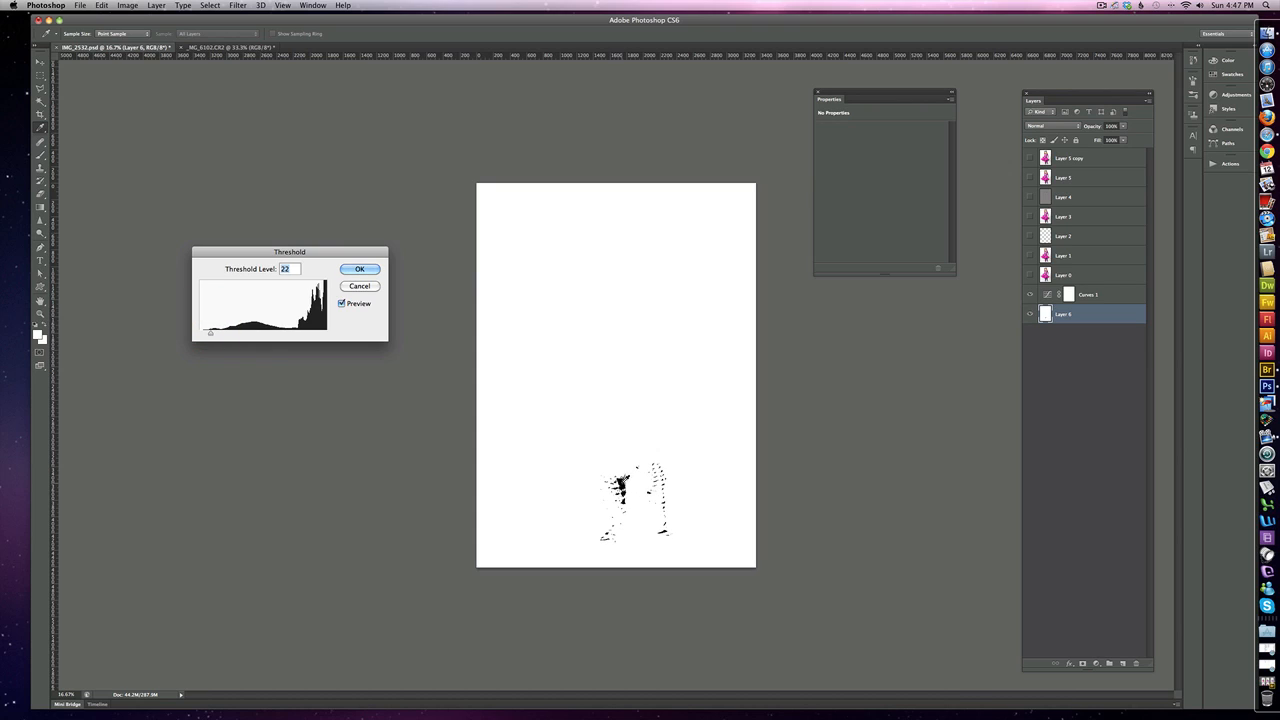
{"action": "left_click", "coordinate": [366, 287]}
{"action": "key", "text": "v"}
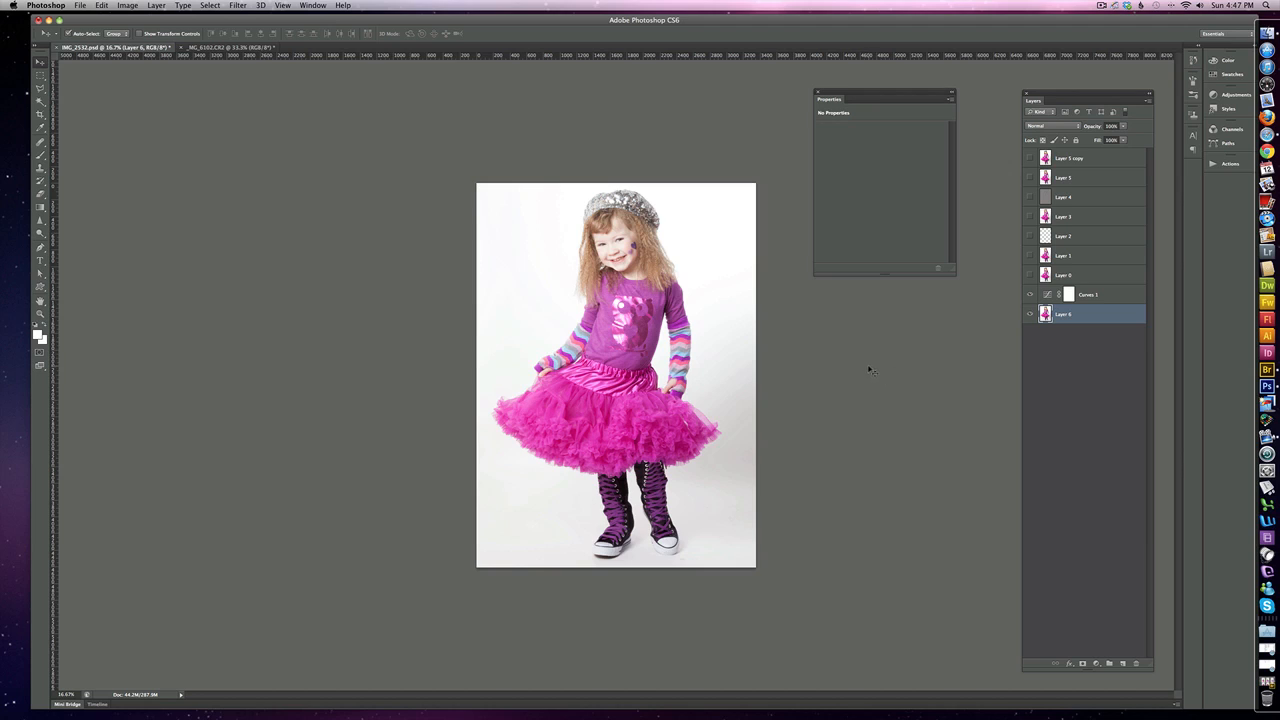
In the Curves layer, sample the white point from the backdrop beside the girl's head and the black point from her dark boot.
{"action": "left_click", "coordinate": [1048, 297]}
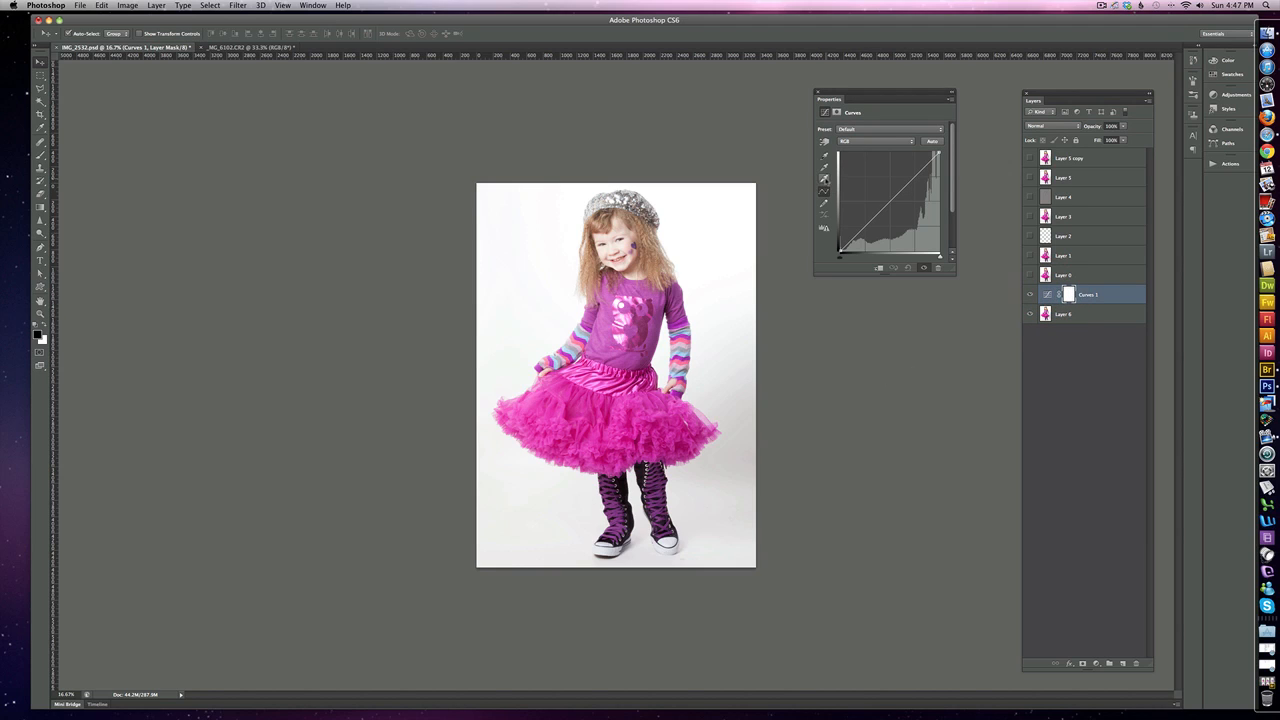
{"action": "left_click", "coordinate": [824, 178]}
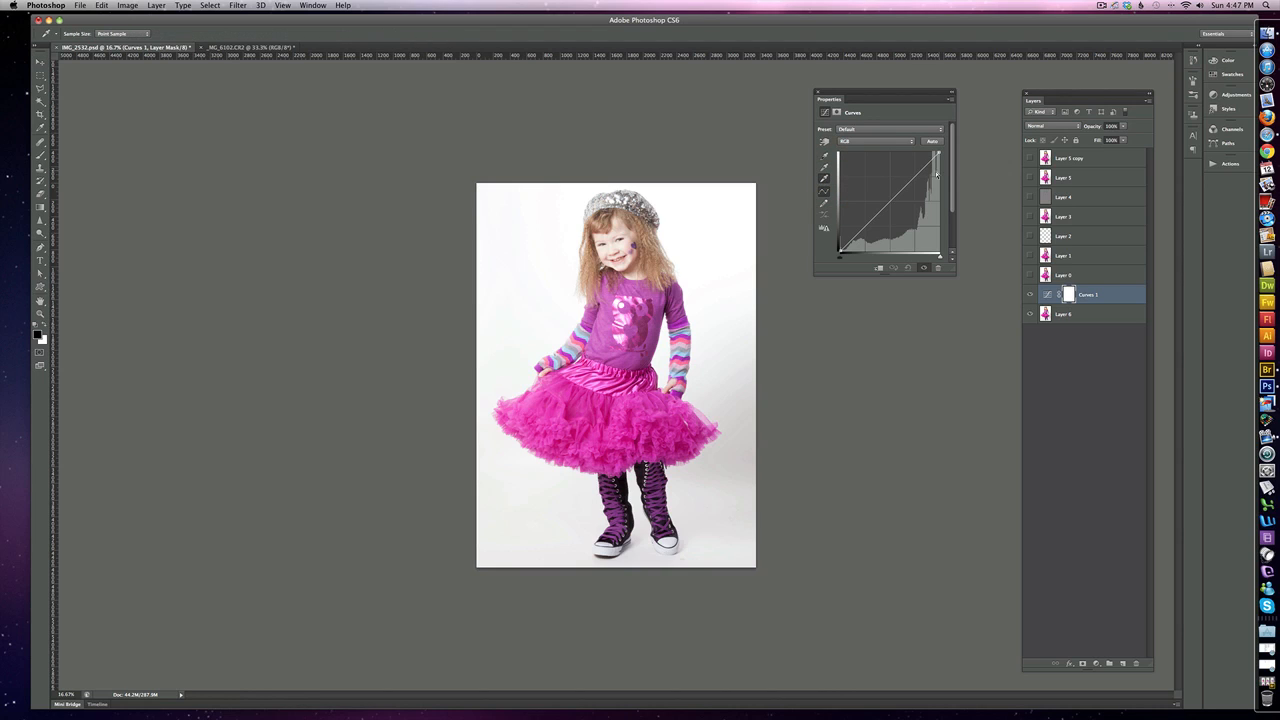
{"action": "left_click", "coordinate": [699, 225]}
{"action": "left_click", "coordinate": [824, 156]}
{"action": "left_click", "coordinate": [620, 487]}
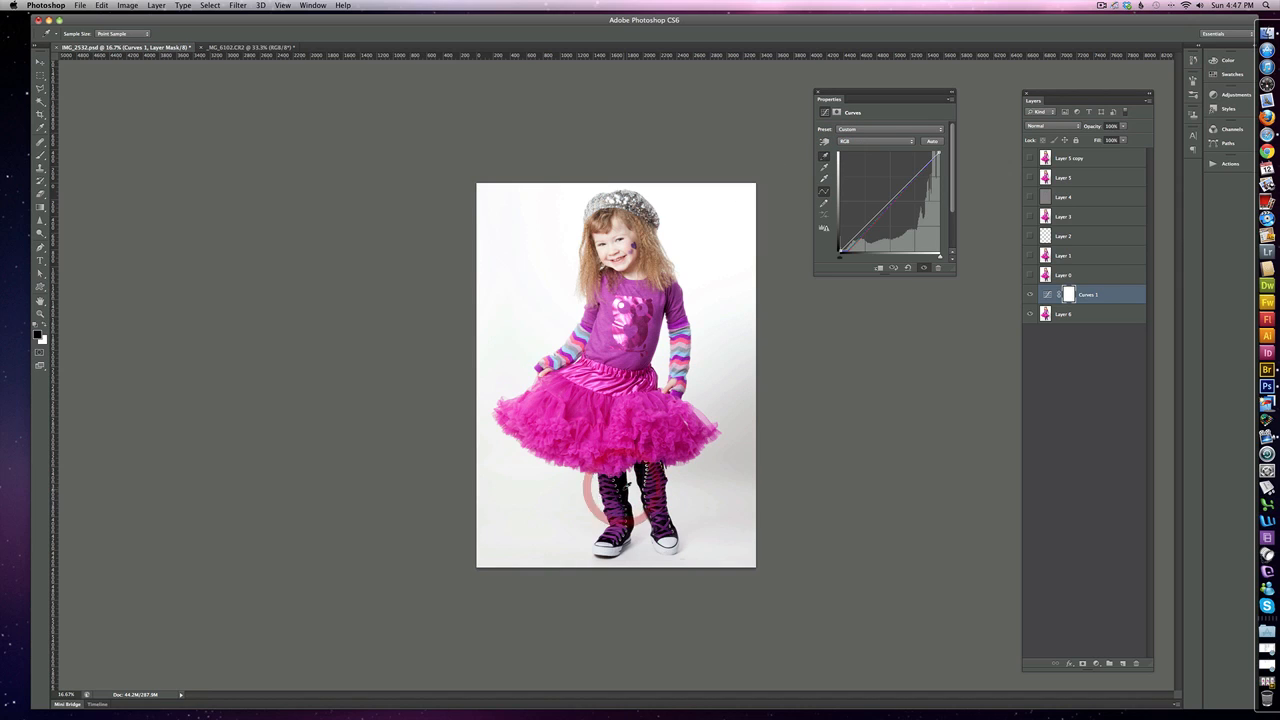
Compare the photo with and without the white and black point correction by toggling the Curves layer's visibility.
{"action": "left_click", "coordinate": [1031, 295]}
{"action": "left_click", "coordinate": [1031, 295]}
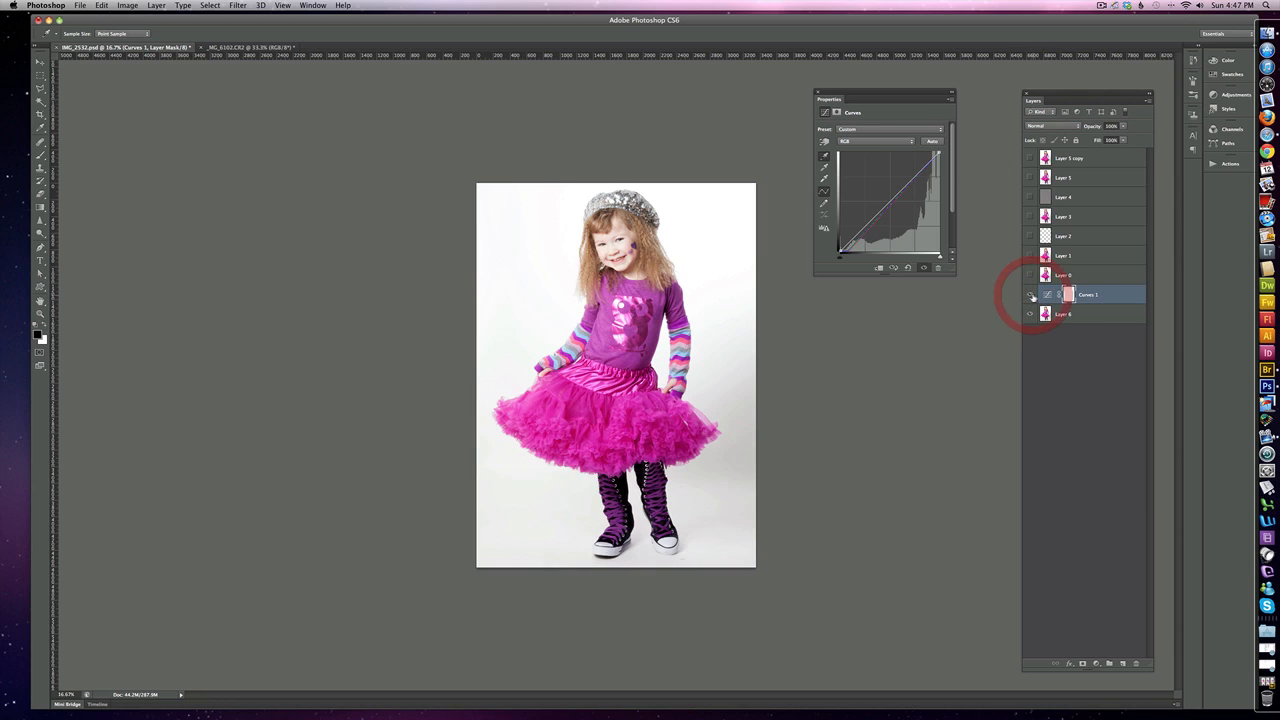
{"action": "left_click", "coordinate": [1031, 295]}
{"action": "left_click", "coordinate": [1031, 295]}
{"action": "left_click", "coordinate": [1031, 295]}
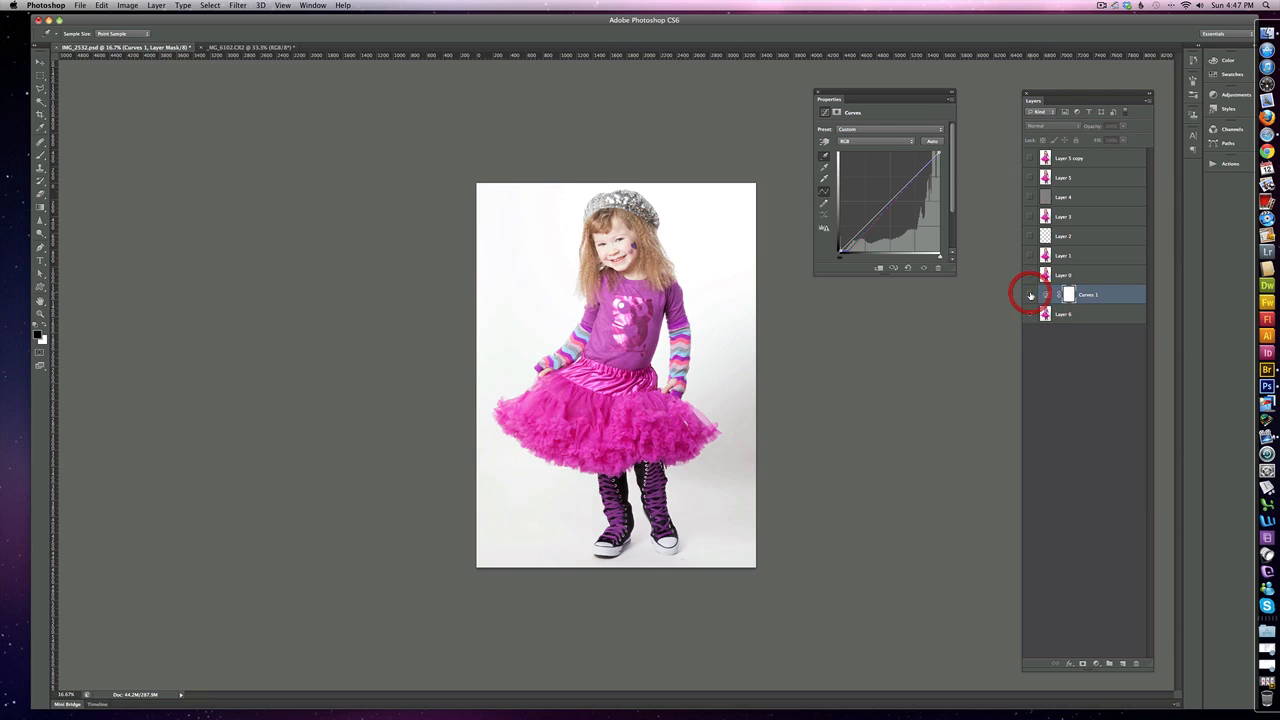
{"action": "left_click", "coordinate": [1031, 295]}
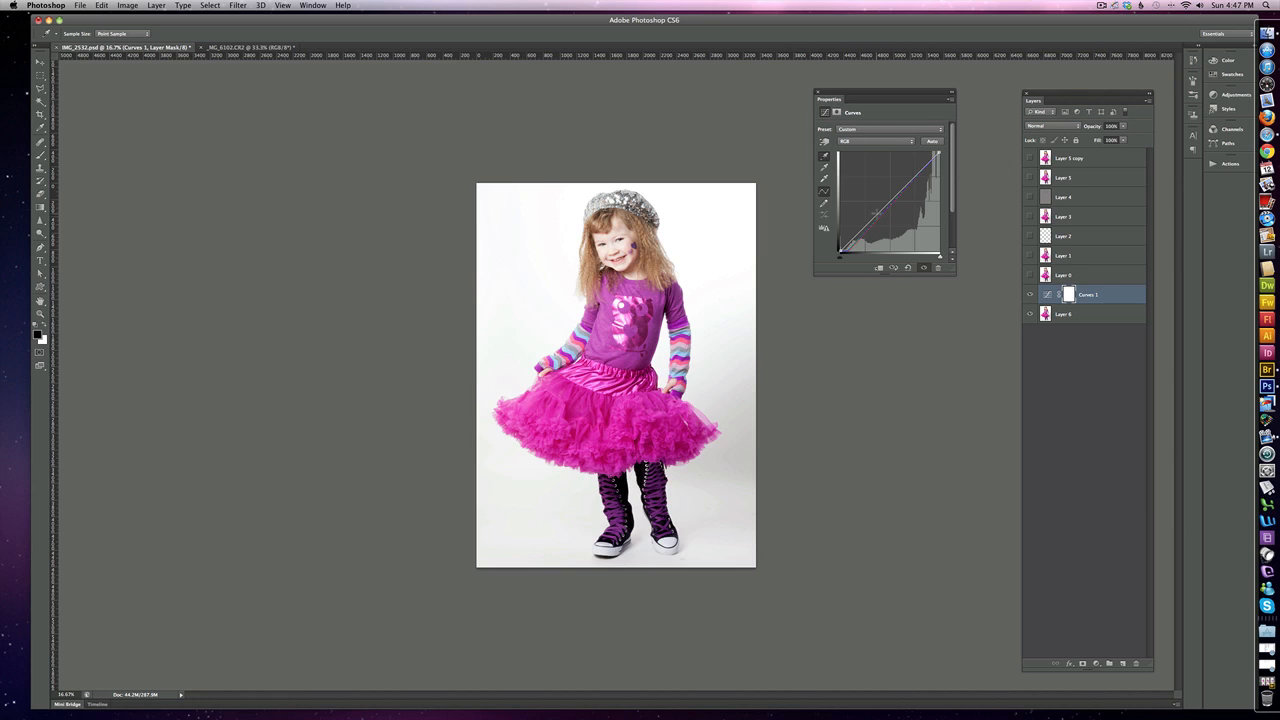
Bend the RGB curve slightly downward with a midtone point to deepen the contrast, checking the result against the uncorrected photo.
{"action": "mouse_move", "coordinate": [873, 212]}
{"action": "left_mouse_down"}
{"action": "mouse_move", "coordinate": [866, 192]}
{"action": "mouse_move", "coordinate": [887, 209]}
{"action": "left_mouse_up"}
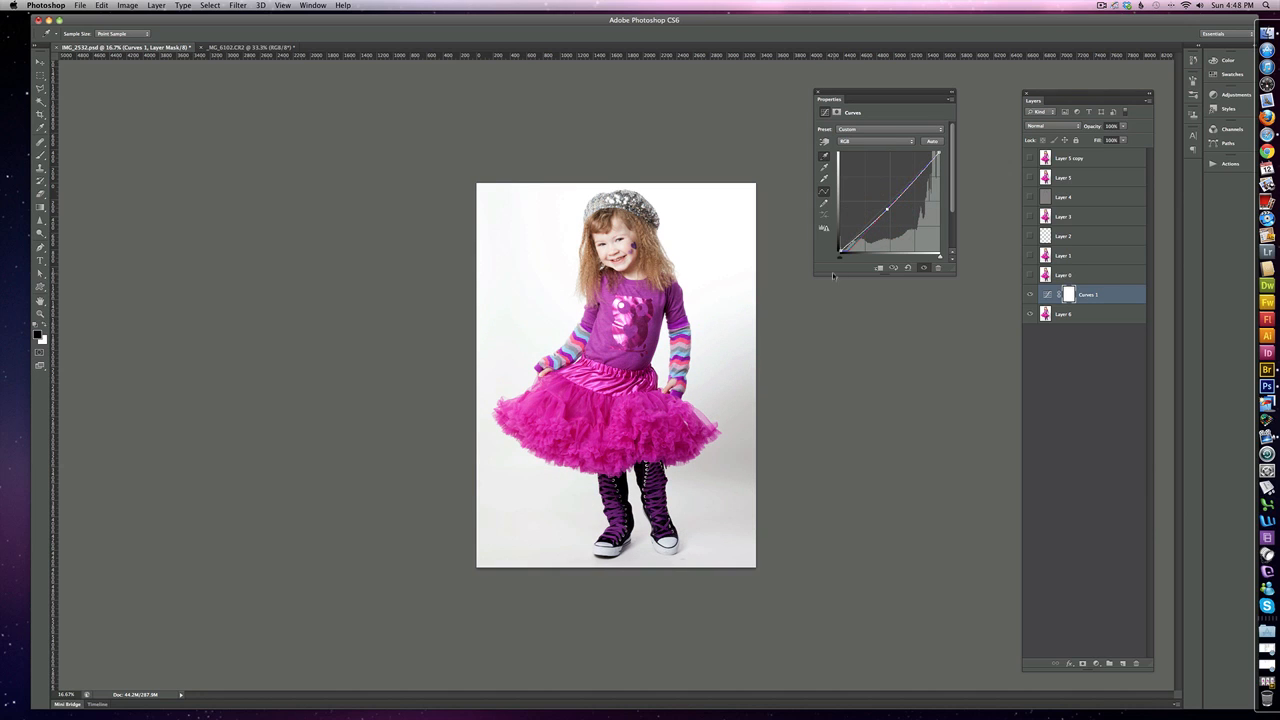
{"action": "left_click", "coordinate": [1030, 294]}
{"action": "left_click", "coordinate": [1030, 294]}
{"action": "mouse_move", "coordinate": [886, 210]}
{"action": "left_mouse_down"}
{"action": "mouse_move", "coordinate": [882, 192]}
{"action": "mouse_move", "coordinate": [906, 224]}
{"action": "mouse_move", "coordinate": [884, 194]}
{"action": "mouse_move", "coordinate": [888, 208]}
{"action": "left_mouse_up"}
Paint the pink skirt out of the Curves adjustment on its layer mask using a softened black brush of size 500.
{"action": "left_click", "coordinate": [1069, 295]}
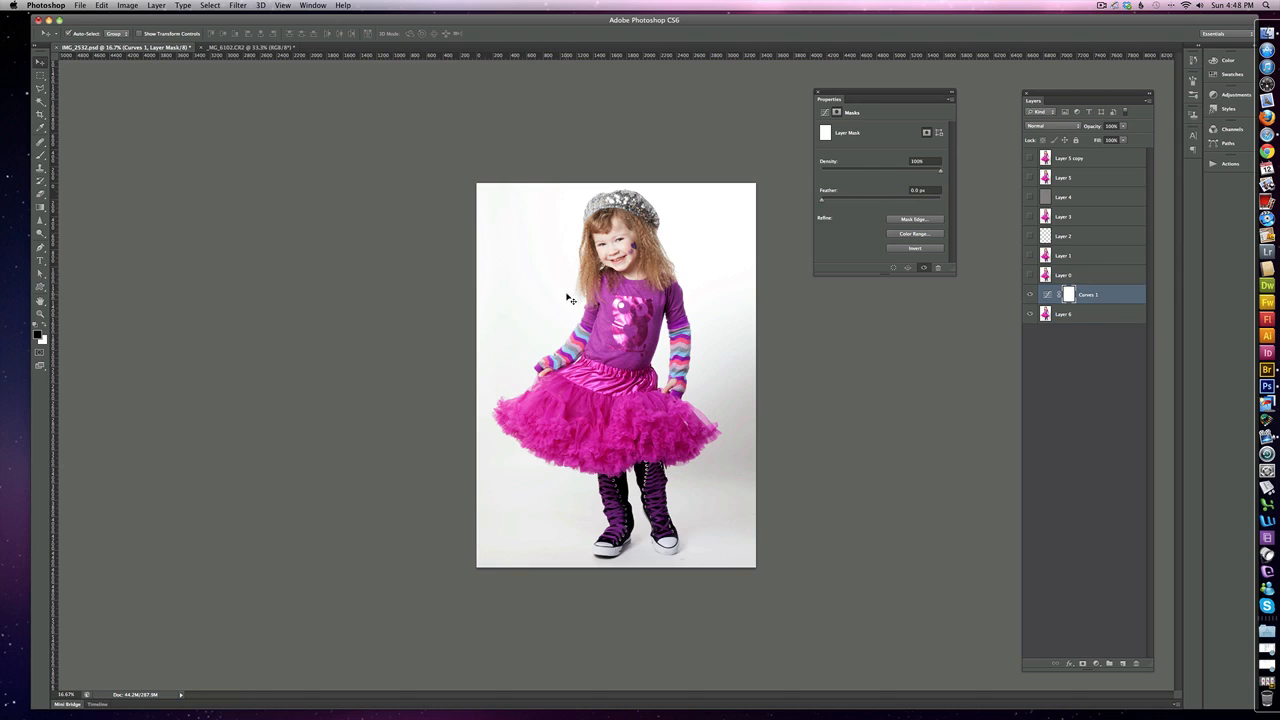
{"action": "key", "text": "b"}
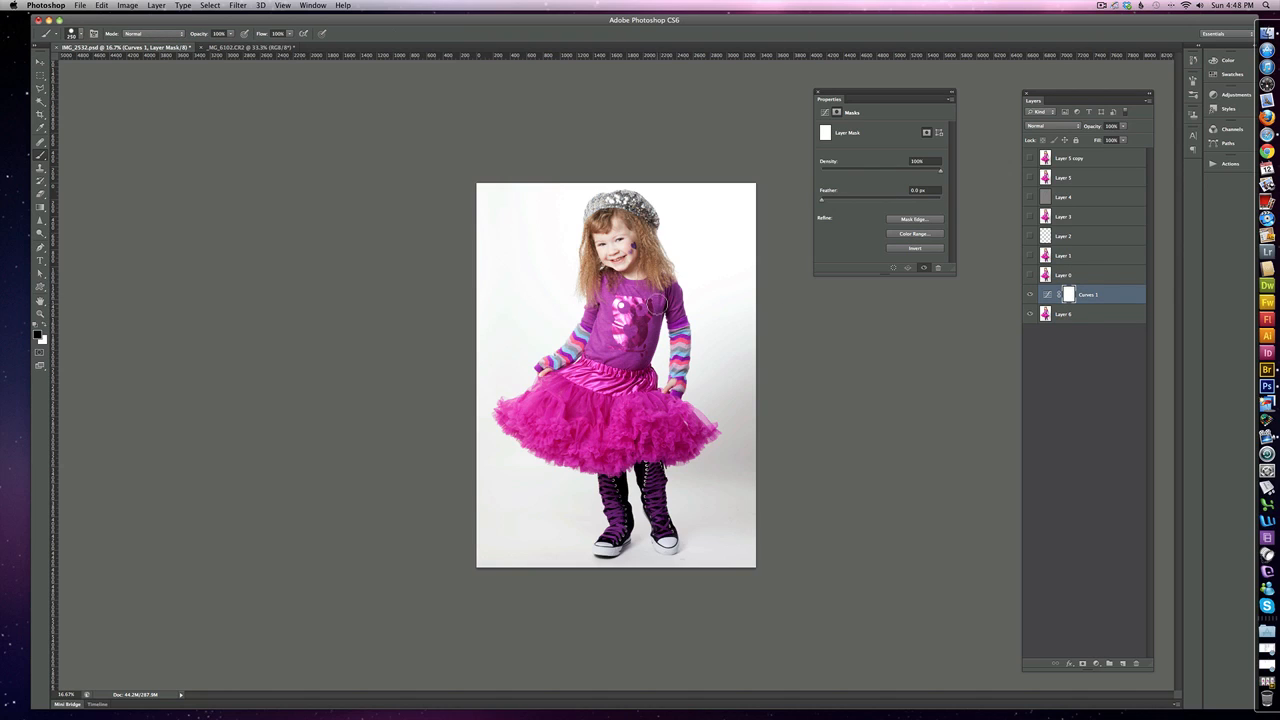
{"action": "key", "text": "bracketright"}
{"action": "key", "text": "bracketright"}
{"action": "key", "text": "bracketright"}
{"action": "mouse_move", "coordinate": [517, 421]}
{"action": "left_mouse_down"}
{"action": "mouse_move", "coordinate": [595, 385]}
{"action": "mouse_move", "coordinate": [555, 408]}
{"action": "mouse_move", "coordinate": [573, 433]}
{"action": "mouse_move", "coordinate": [647, 432]}
{"action": "mouse_move", "coordinate": [694, 382]}
{"action": "left_mouse_up"}
{"action": "key", "text": "super+z"}
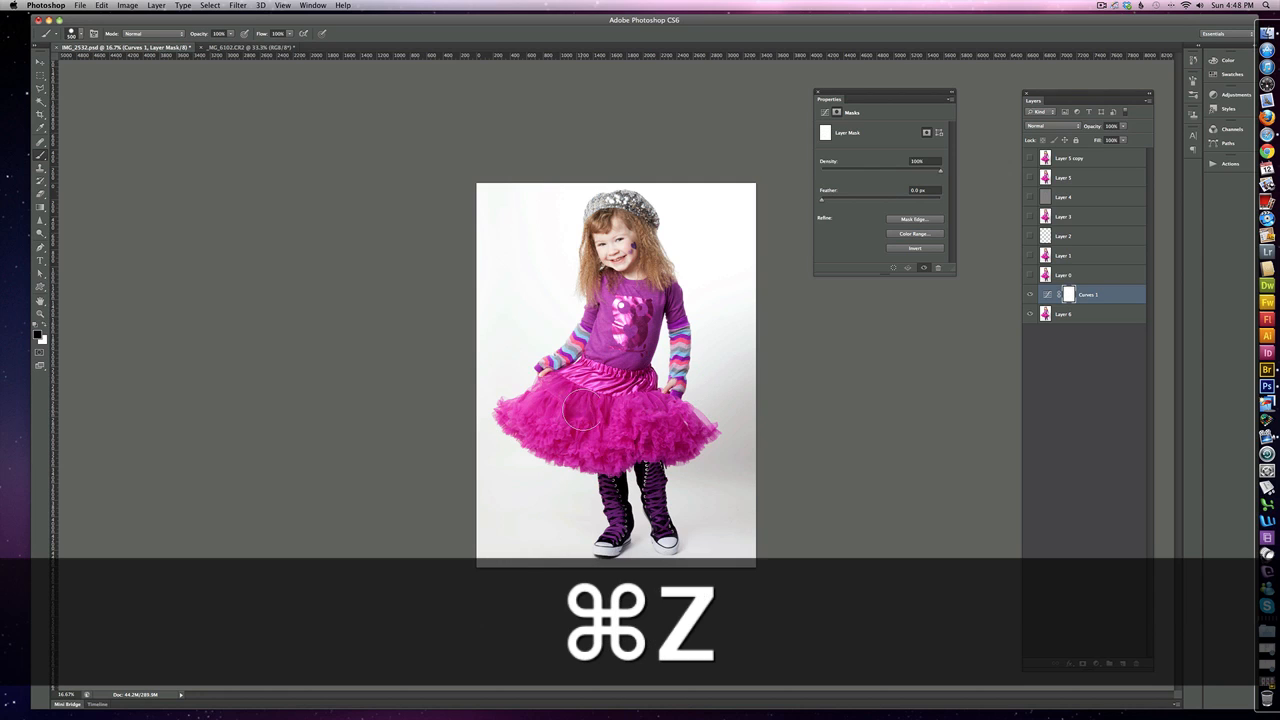
{"action": "right_click", "coordinate": [631, 409]}
{"action": "mouse_move", "coordinate": [703, 449]}
{"action": "left_mouse_down"}
{"action": "mouse_move", "coordinate": [592, 451]}
{"action": "mouse_move", "coordinate": [530, 417]}
{"action": "mouse_move", "coordinate": [576, 403]}
{"action": "mouse_move", "coordinate": [665, 419]}
{"action": "mouse_move", "coordinate": [643, 431]}
{"action": "mouse_move", "coordinate": [680, 449]}
{"action": "mouse_move", "coordinate": [548, 434]}
{"action": "mouse_move", "coordinate": [636, 397]}
{"action": "mouse_move", "coordinate": [557, 427]}
{"action": "mouse_move", "coordinate": [632, 448]}
{"action": "mouse_move", "coordinate": [545, 443]}
{"action": "mouse_move", "coordinate": [604, 399]}
{"action": "mouse_move", "coordinate": [616, 417]}
{"action": "mouse_move", "coordinate": [691, 437]}
{"action": "mouse_move", "coordinate": [661, 429]}
{"action": "left_mouse_up"}
{"action": "key", "text": "Return"}
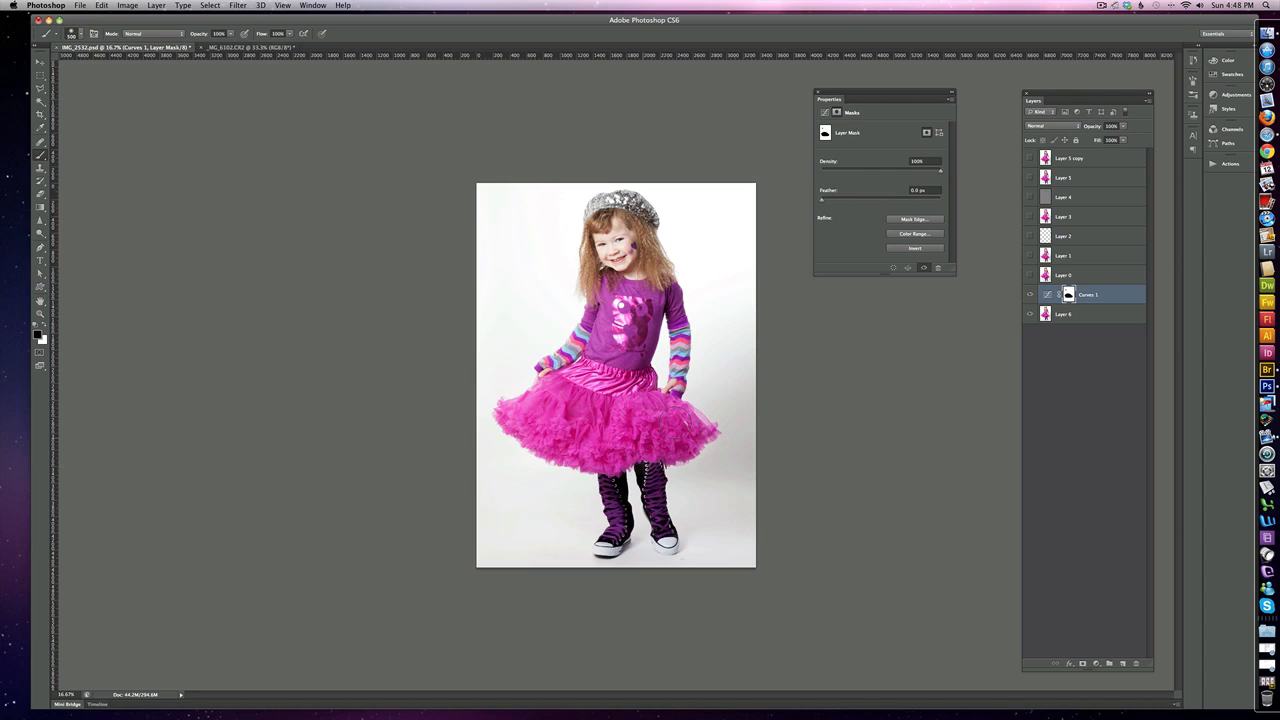
Check the masked Curves adjustment around the skirt by toggling the adjustment layer's visibility.
{"action": "left_click", "coordinate": [1031, 295]}
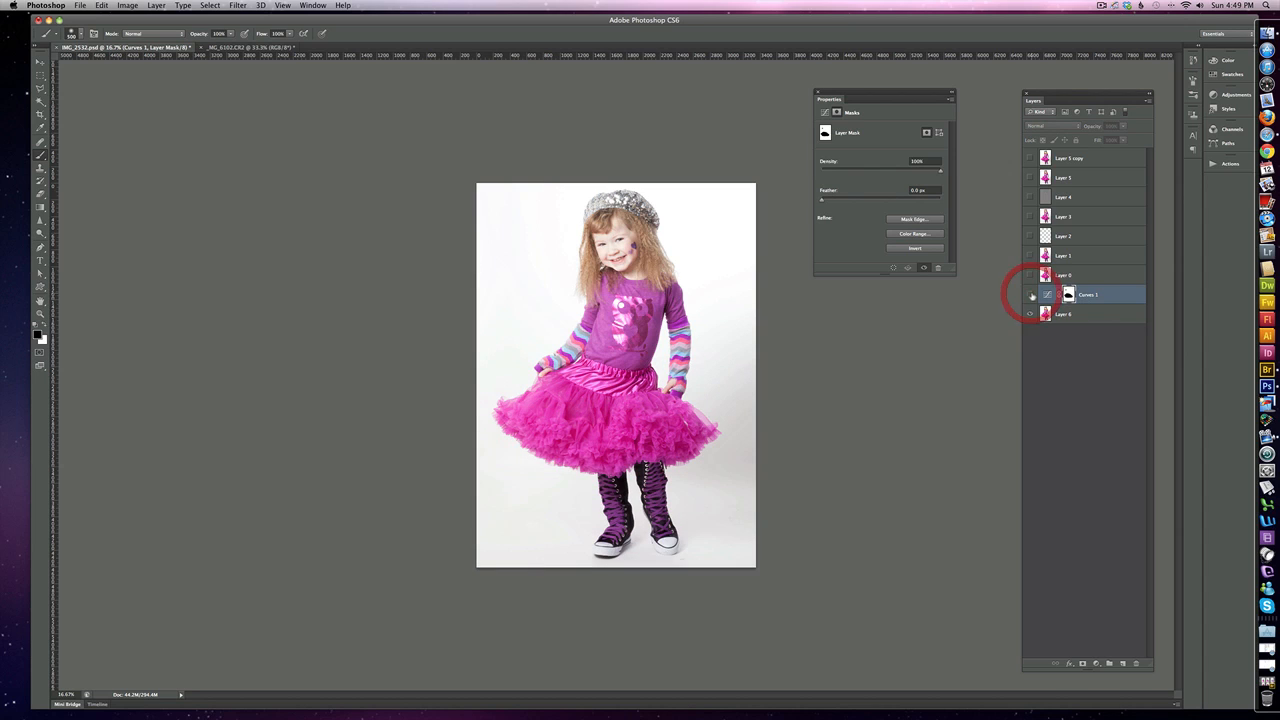
{"action": "left_click", "coordinate": [1031, 295]}
{"action": "left_click", "coordinate": [1032, 296]}
{"action": "left_click", "coordinate": [1033, 297]}
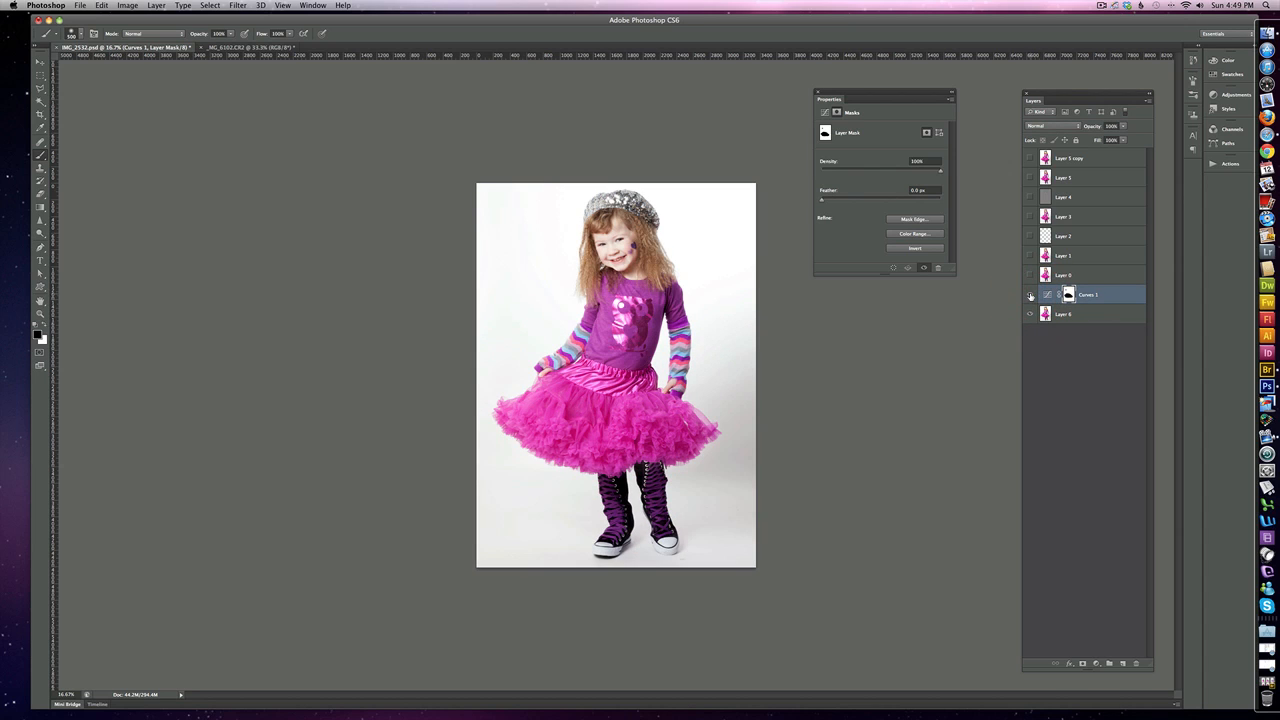
{"action": "left_click", "coordinate": [1031, 295]}
{"action": "left_click", "coordinate": [1031, 295]}
Switch to the _MG_6102.CR2 document and add a Curves adjustment layer above its Background.
{"action": "left_click", "coordinate": [257, 47]}
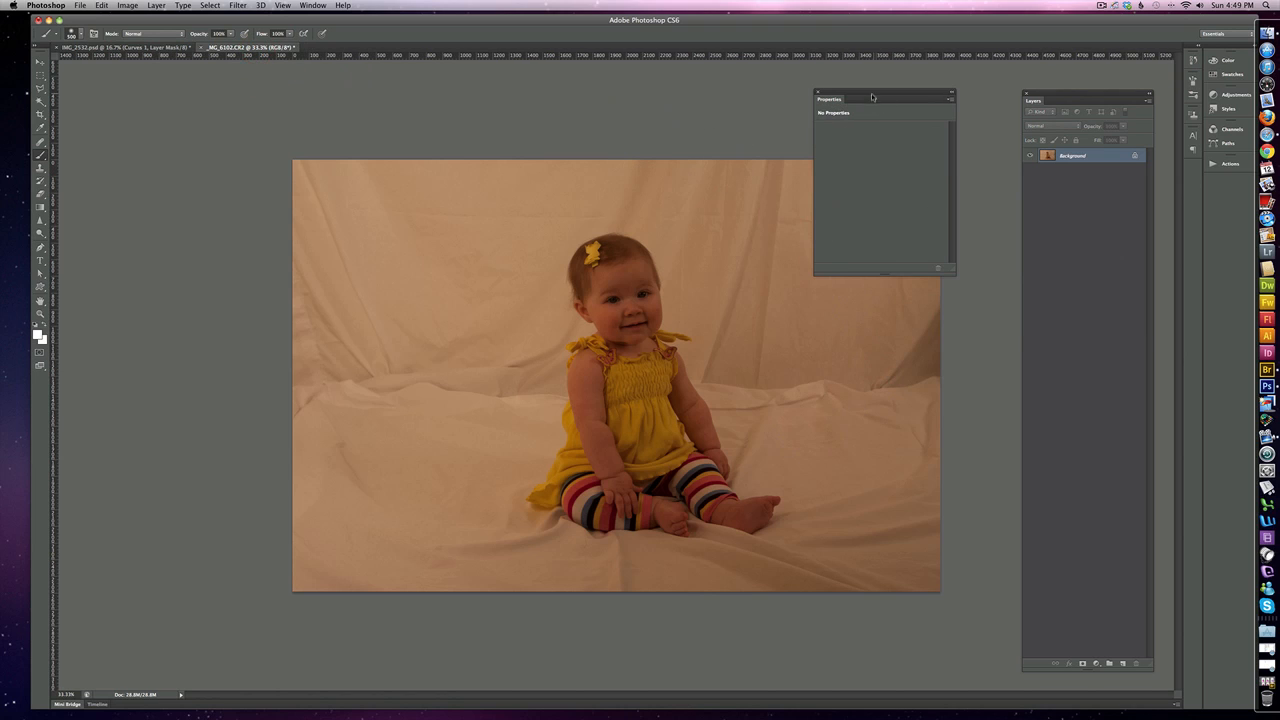
{"action": "left_click_drag", "start_coordinate": [872, 97], "coordinate": [902, 87]}
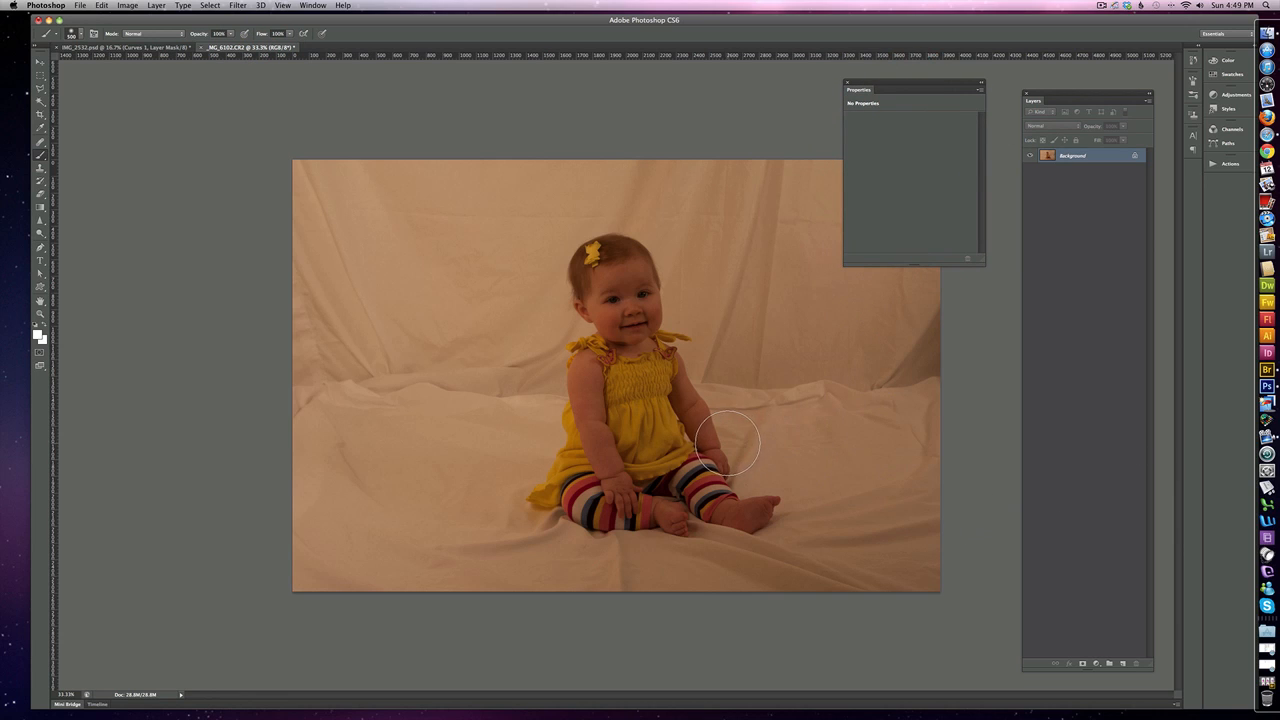
{"action": "left_click", "coordinate": [1097, 664]}
{"action": "left_click", "coordinate": [1122, 666]}
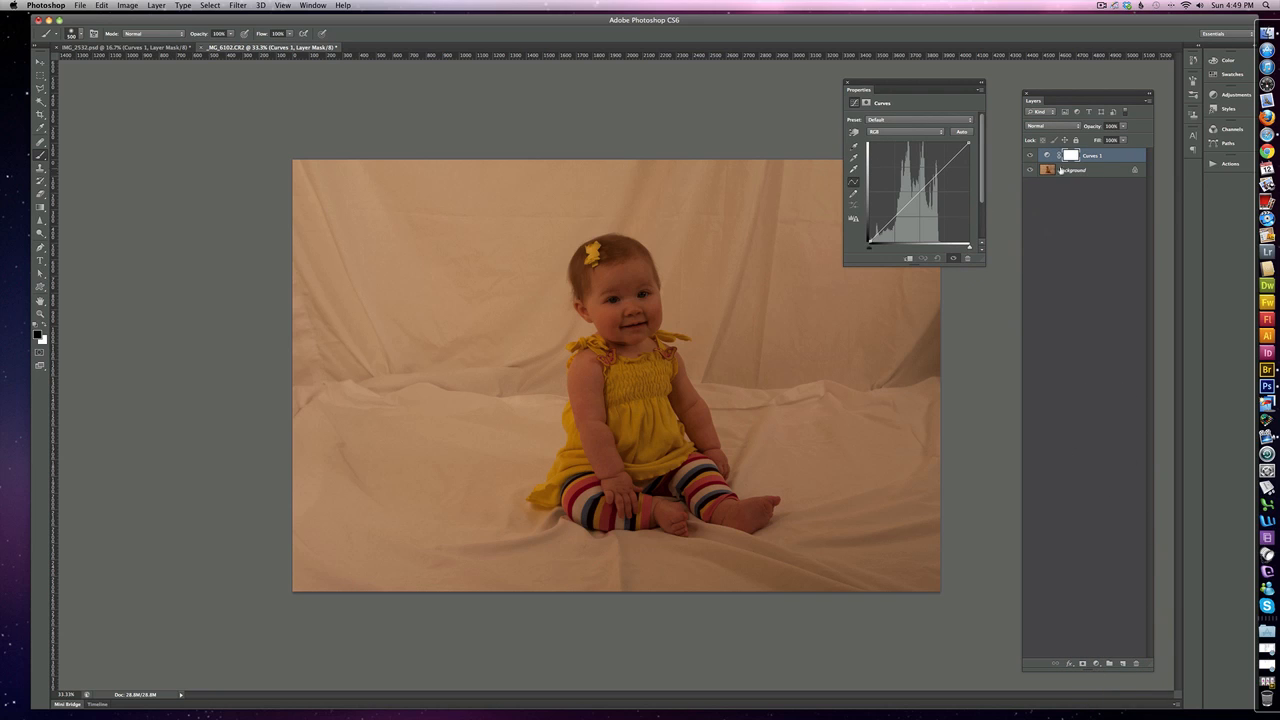
{"action": "left_click", "coordinate": [853, 168]}
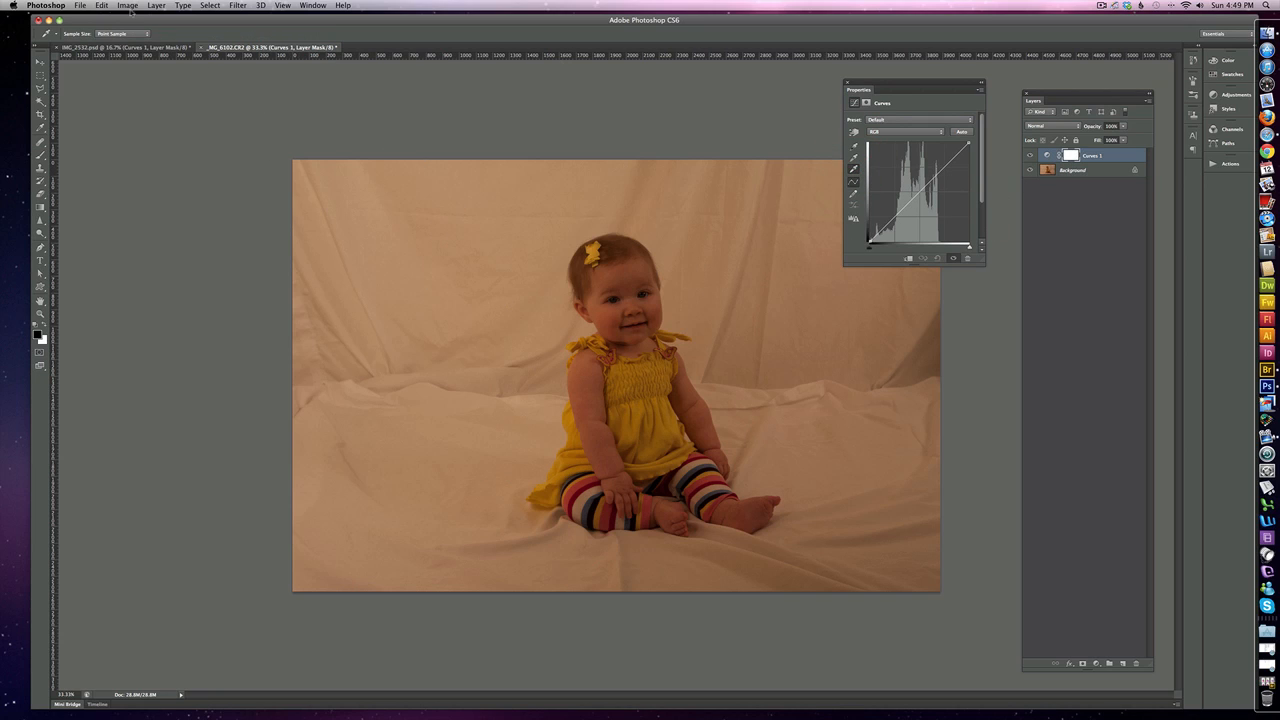
{"action": "left_click", "coordinate": [128, 6]}
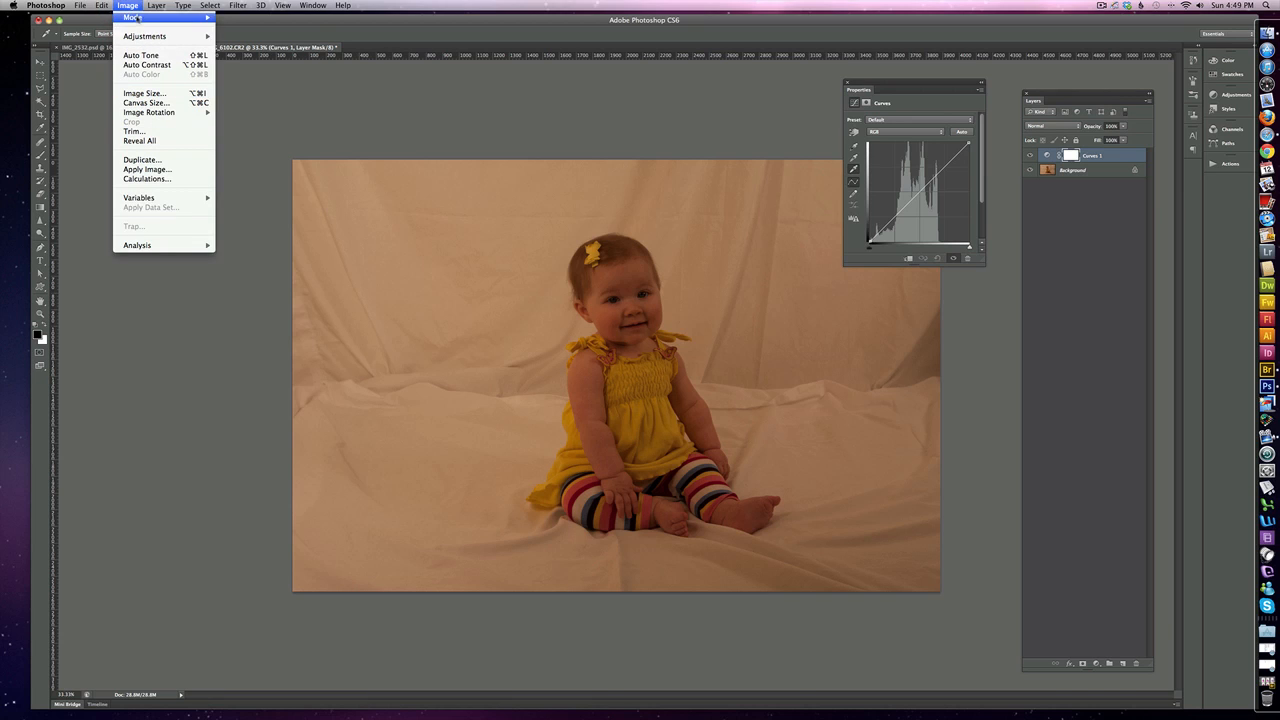
{"action": "mouse_move", "coordinate": [150, 37]}
{"action": "left_click", "coordinate": [270, 178]}
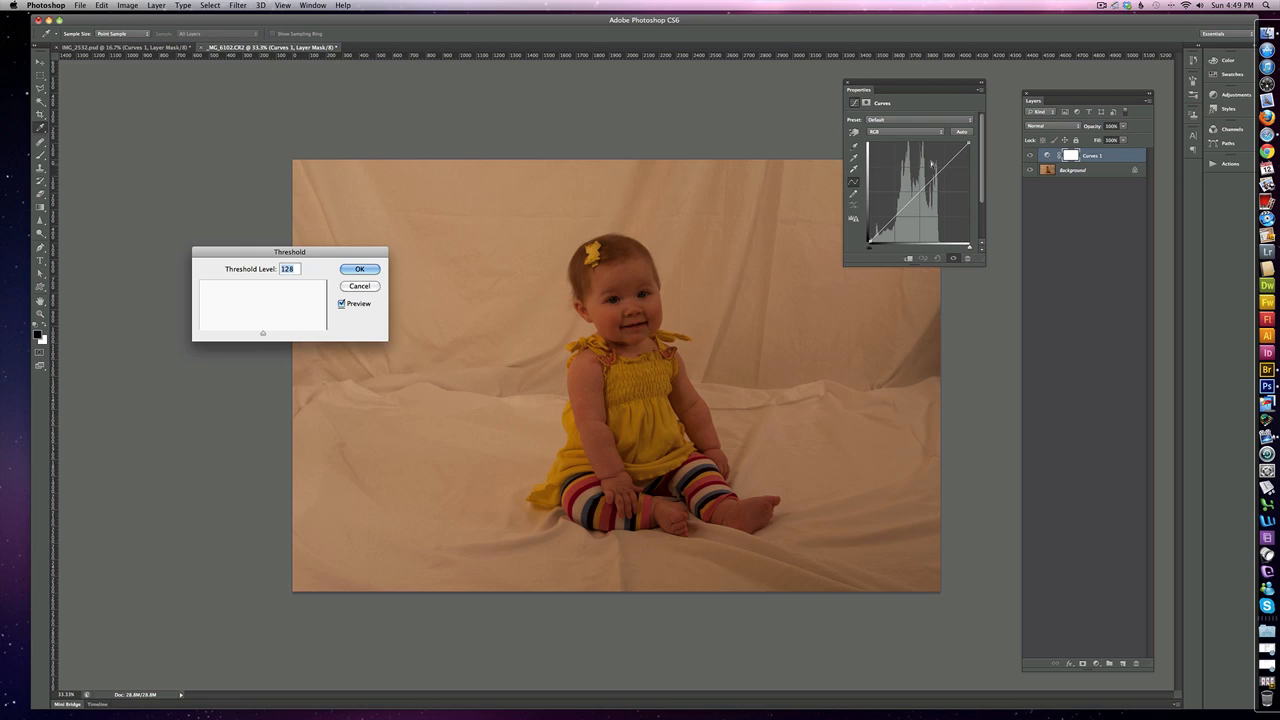
{"action": "left_click", "coordinate": [362, 287]}
Preview a Threshold of level 148 on the Background layer to locate the photo's brightest areas, then cancel it.
{"action": "left_click", "coordinate": [1085, 171]}
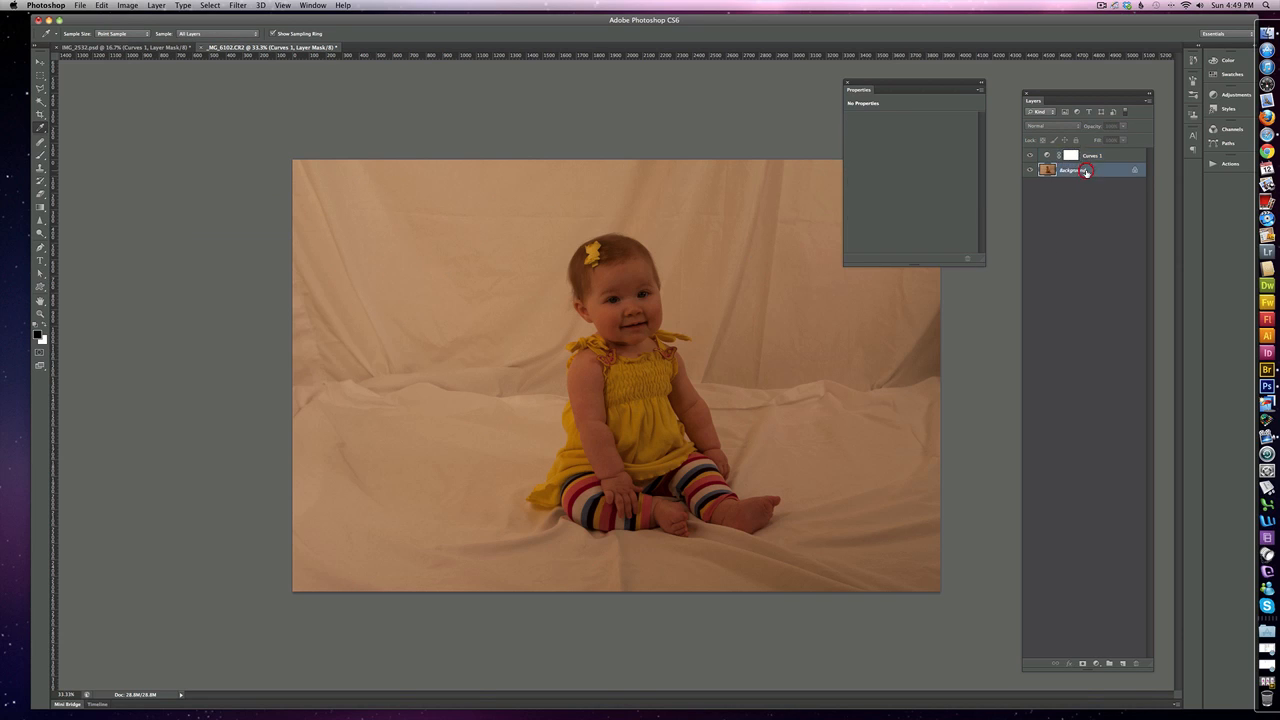
{"action": "left_click", "coordinate": [135, 5]}
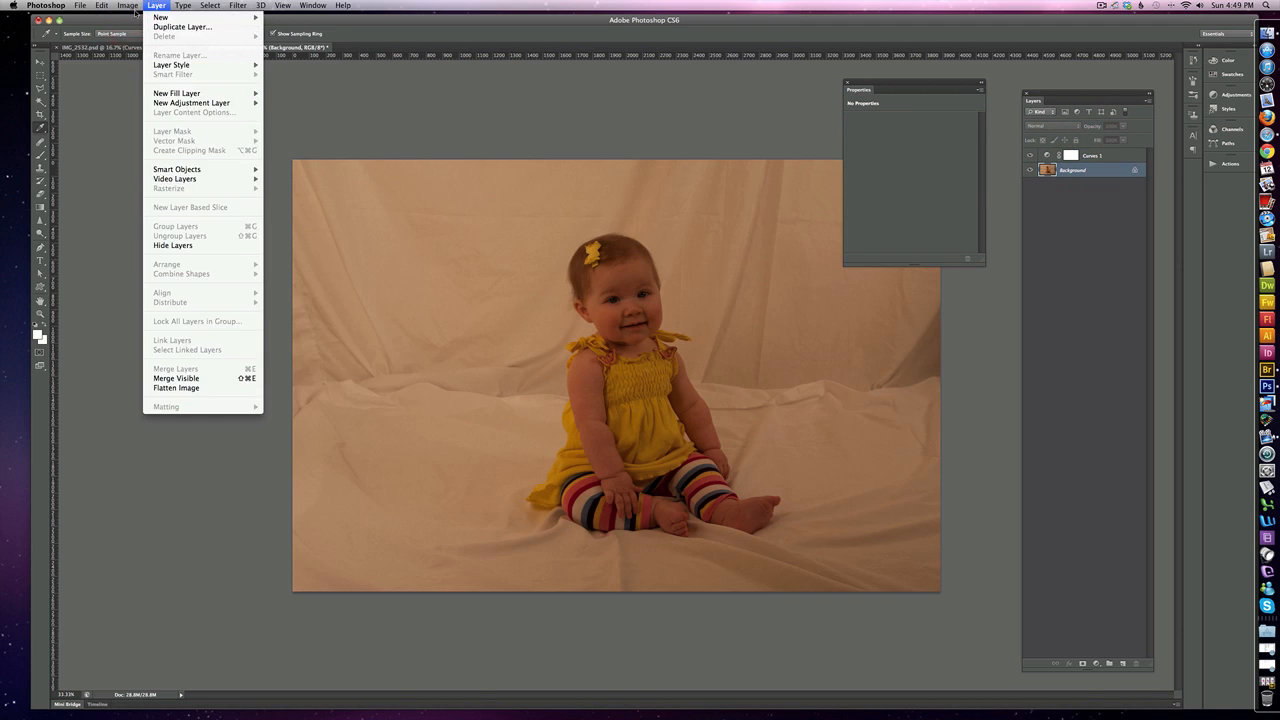
{"action": "mouse_move", "coordinate": [160, 36]}
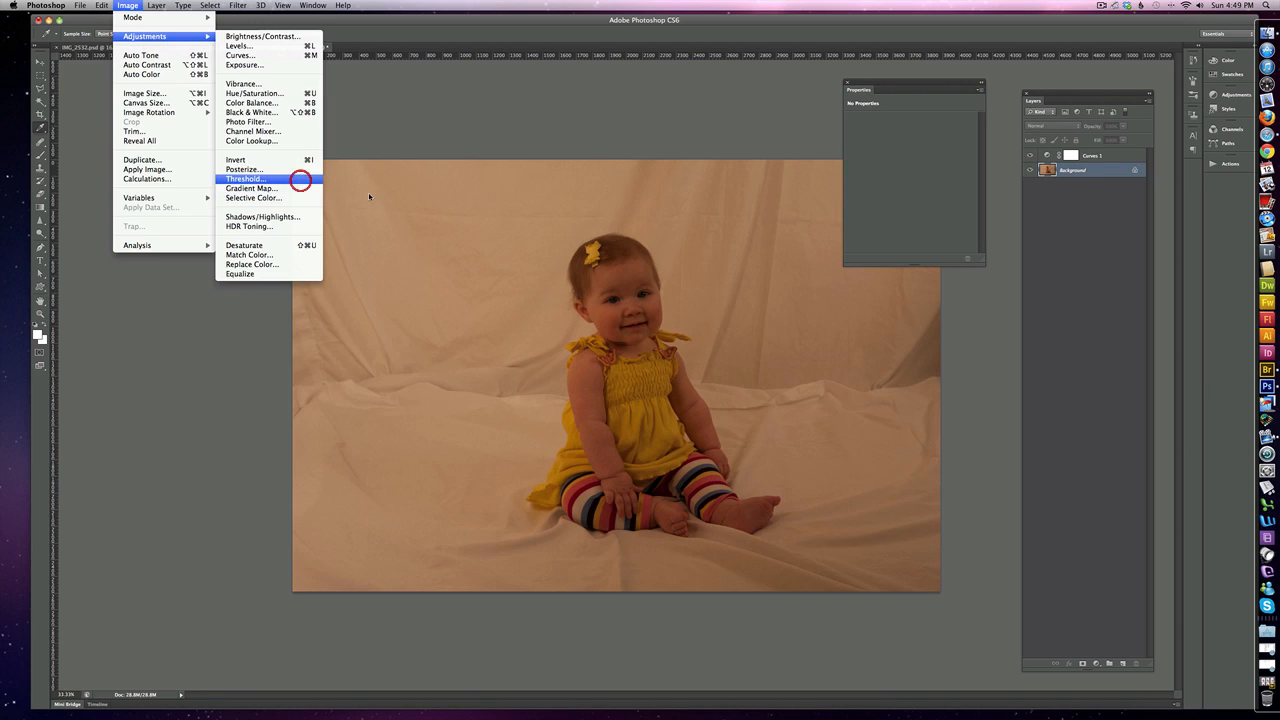
{"action": "left_click", "coordinate": [300, 178]}
{"action": "mouse_move", "coordinate": [266, 339]}
{"action": "left_mouse_down"}
{"action": "mouse_move", "coordinate": [215, 333]}
{"action": "mouse_move", "coordinate": [304, 336]}
{"action": "mouse_move", "coordinate": [273, 335]}
{"action": "left_mouse_up"}
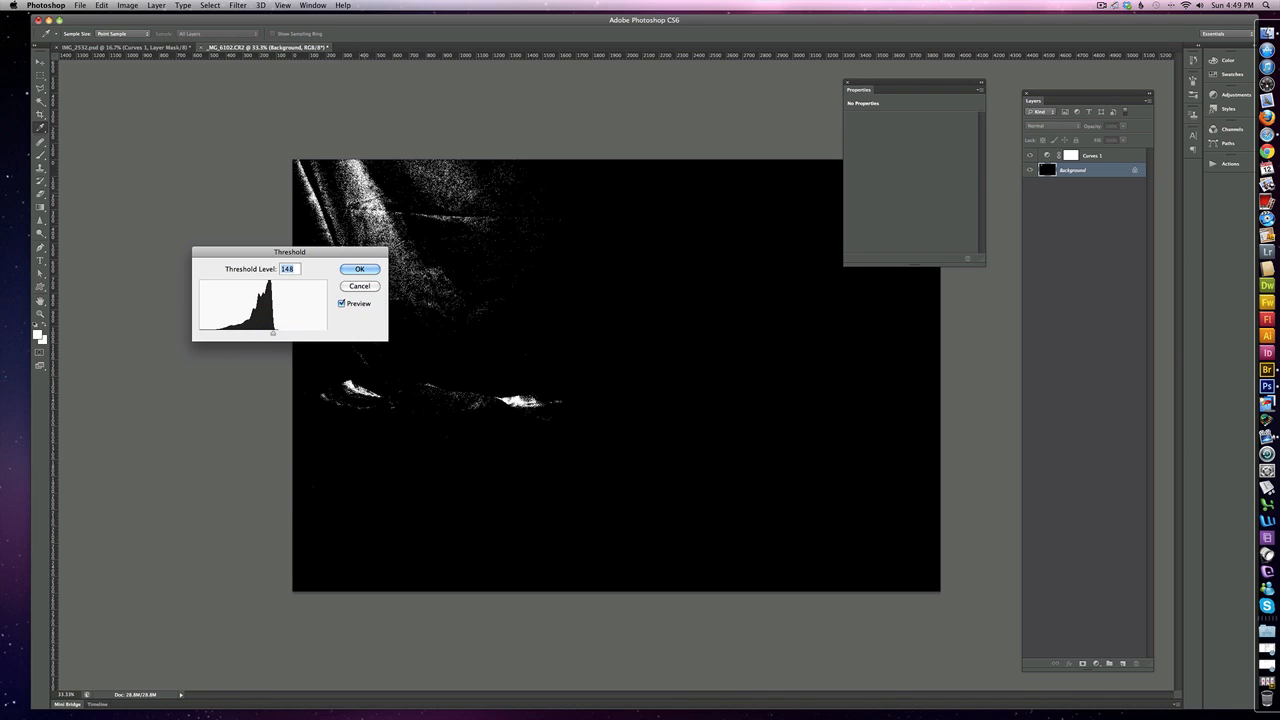
{"action": "left_click", "coordinate": [370, 290]}
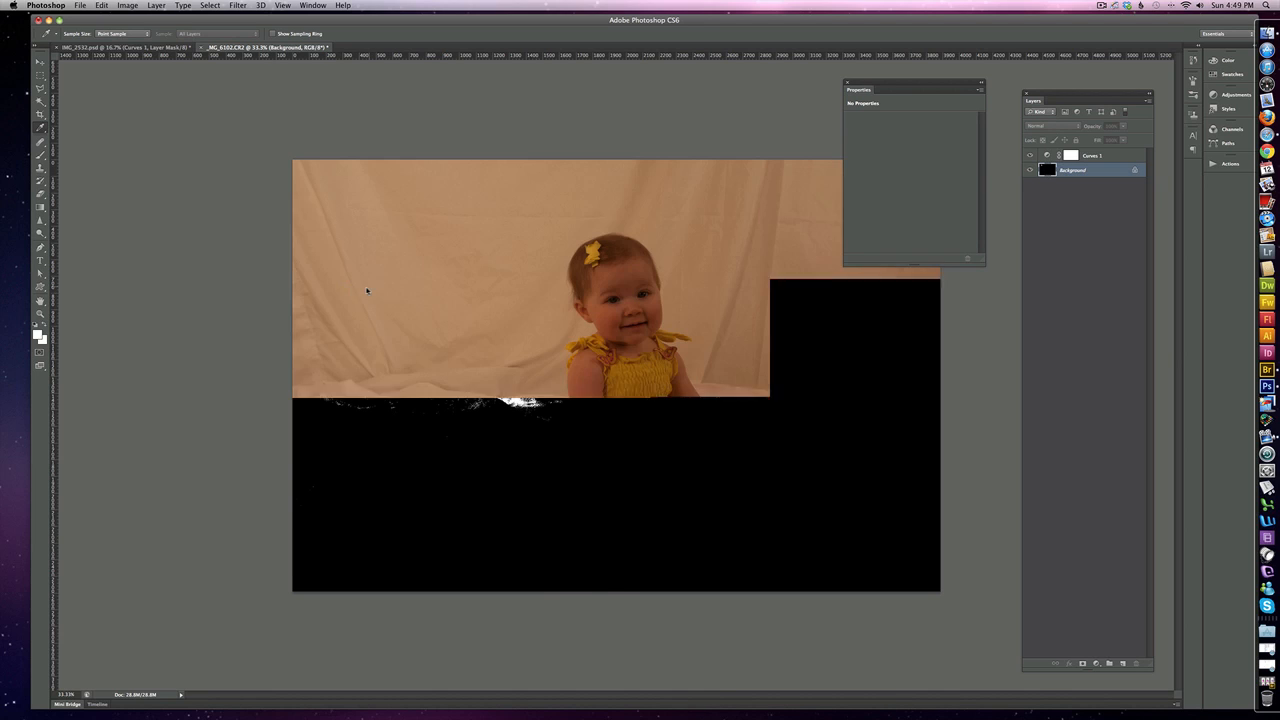
Set the white point of the Curves 1 adjustment by sampling the bright backdrop cloth in the photo's upper-left area.
{"action": "left_click", "coordinate": [1070, 157]}
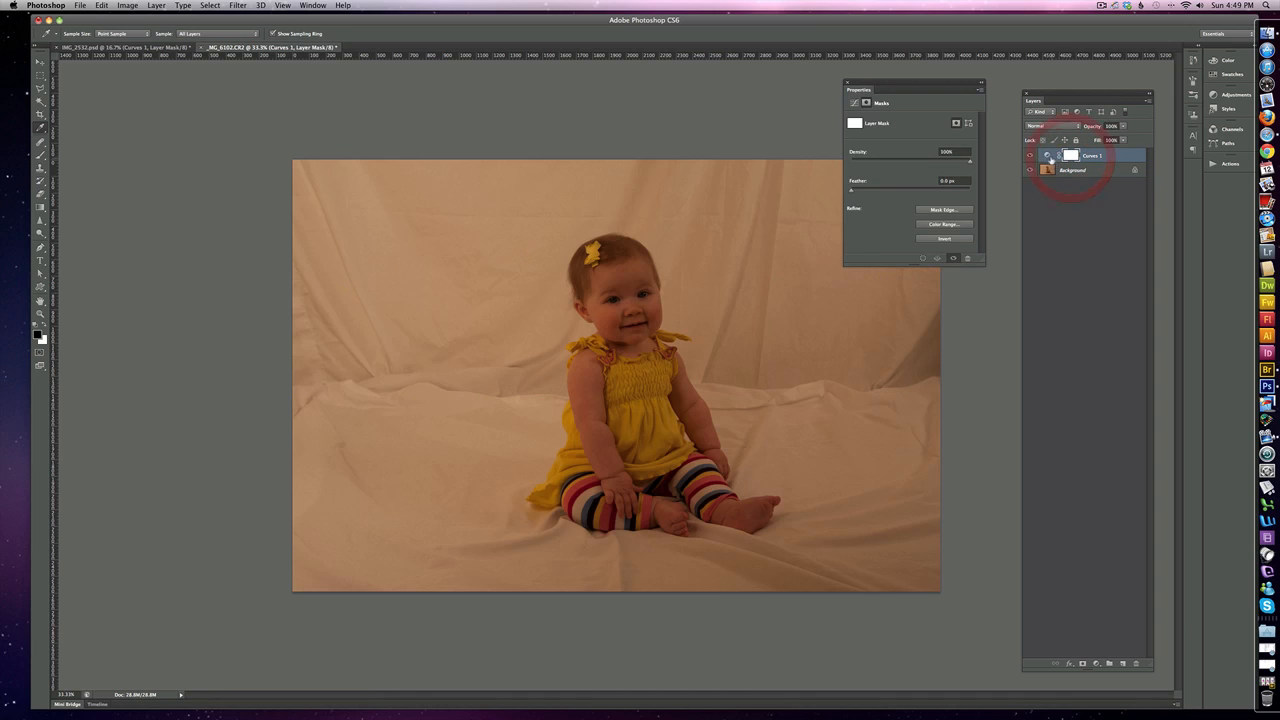
{"action": "left_click", "coordinate": [1047, 155]}
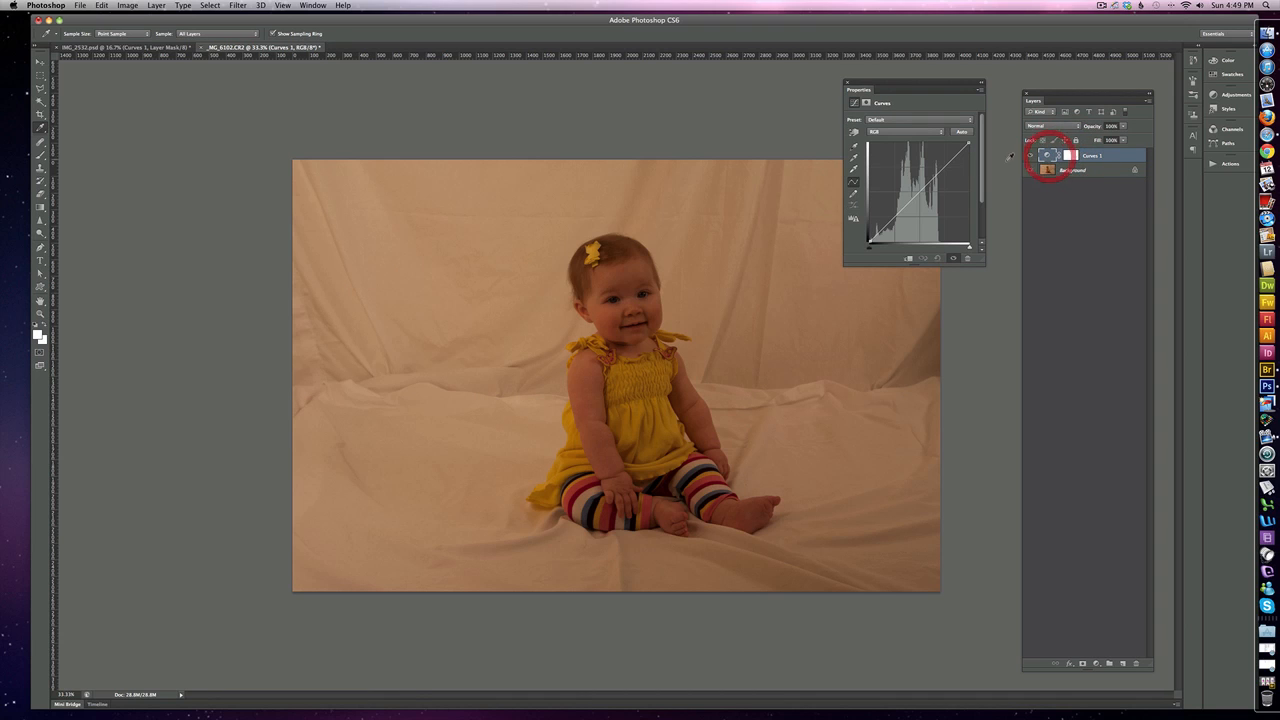
{"action": "left_click", "coordinate": [855, 169]}
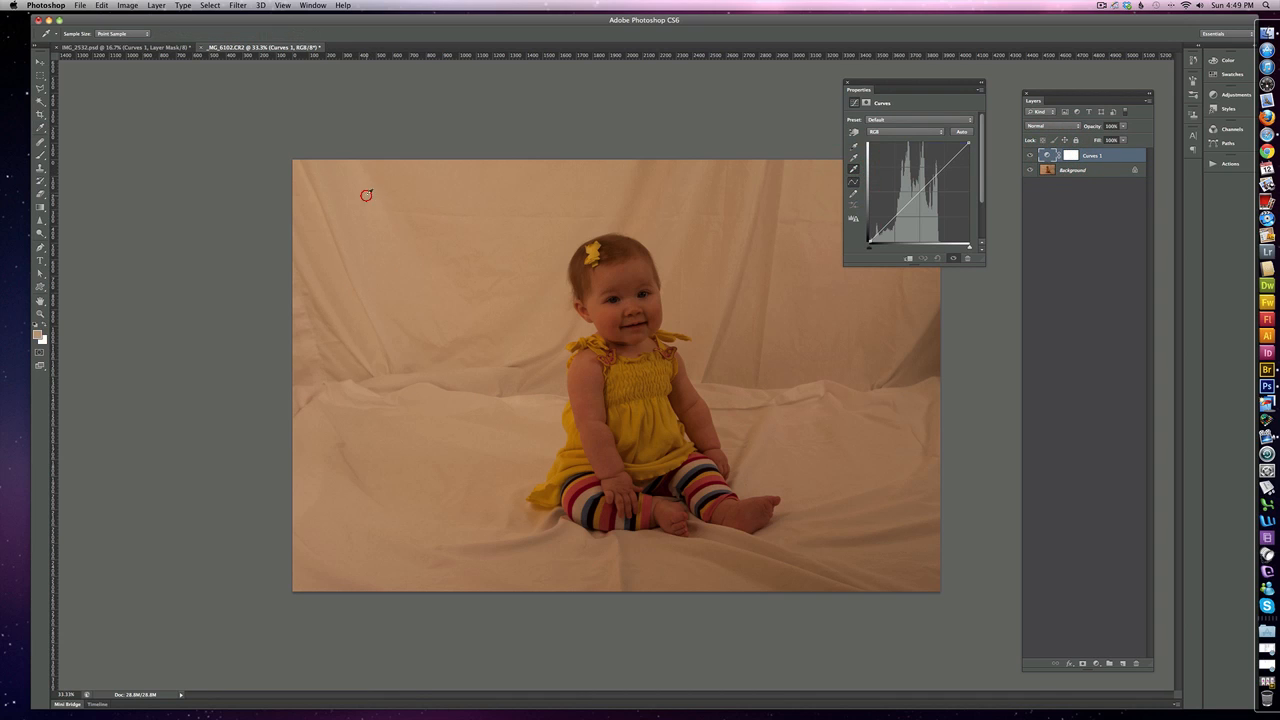
{"action": "left_click", "coordinate": [366, 194]}
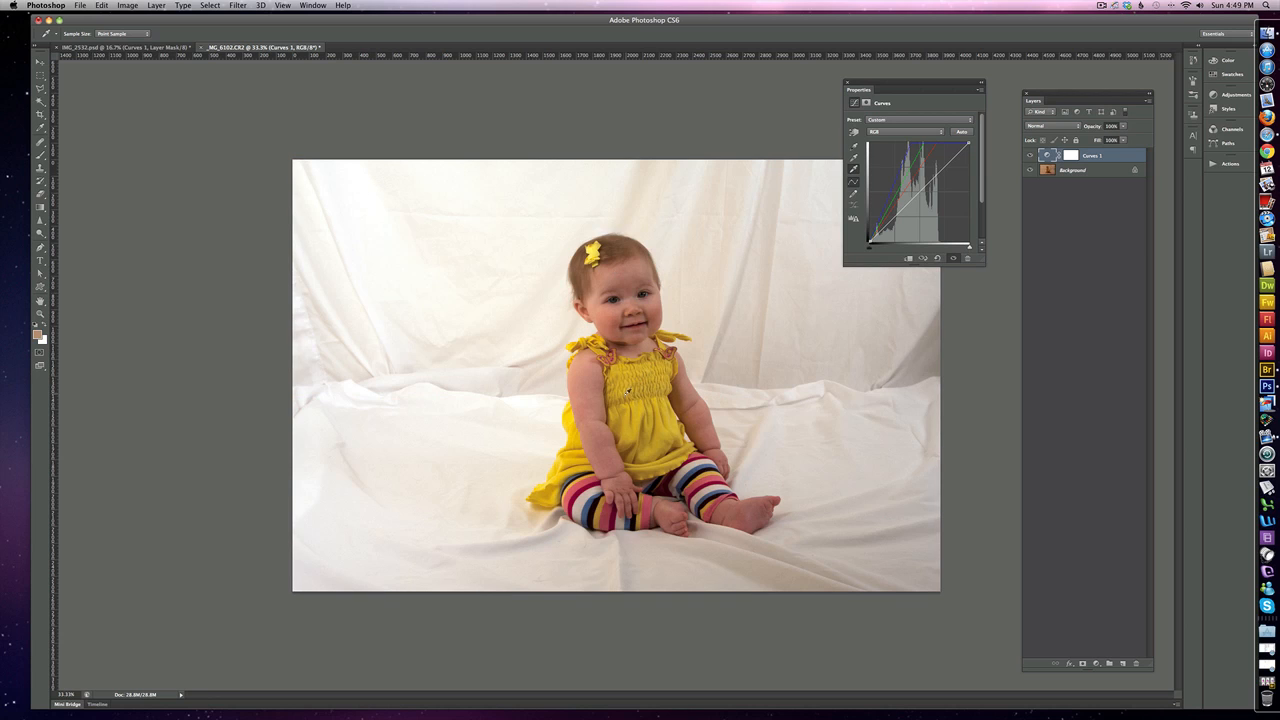
Set the black point of the Curves adjustment by sampling a dark spot on the child's striped leggings.
{"action": "left_click_drag", "start_coordinate": [902, 93], "coordinate": [924, 84]}
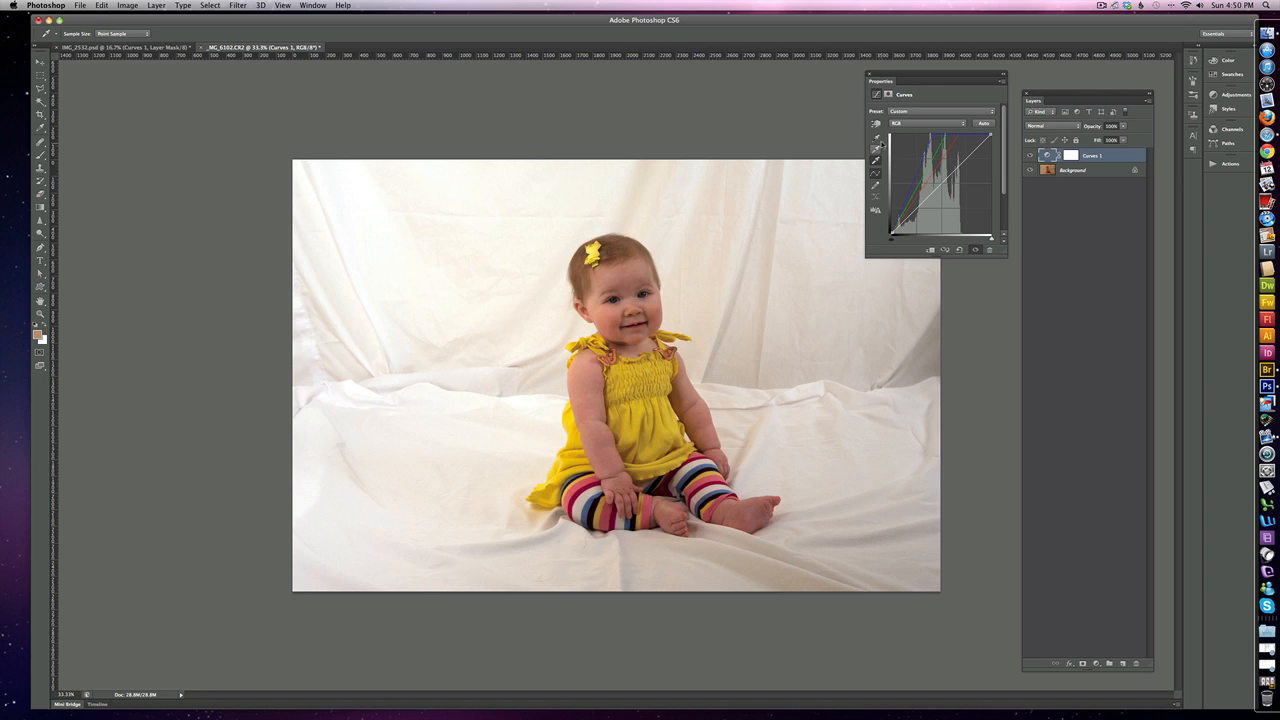
{"action": "left_click", "coordinate": [876, 137]}
{"action": "left_click", "coordinate": [697, 474]}
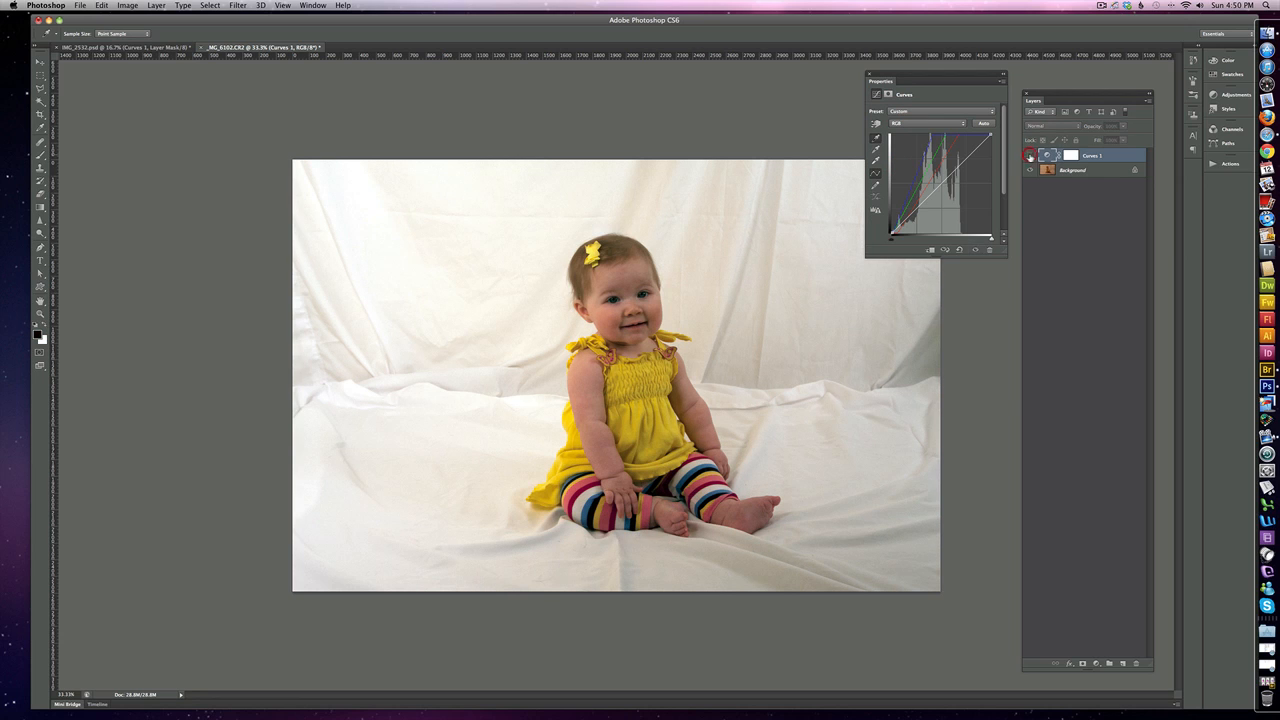
Compare the photo with and without the Curves 1 correction by toggling the adjustment layer's visibility, leaving it shown.
{"action": "left_click", "coordinate": [1030, 156]}
{"action": "left_click", "coordinate": [1030, 156]}
{"action": "left_click", "coordinate": [1030, 156]}
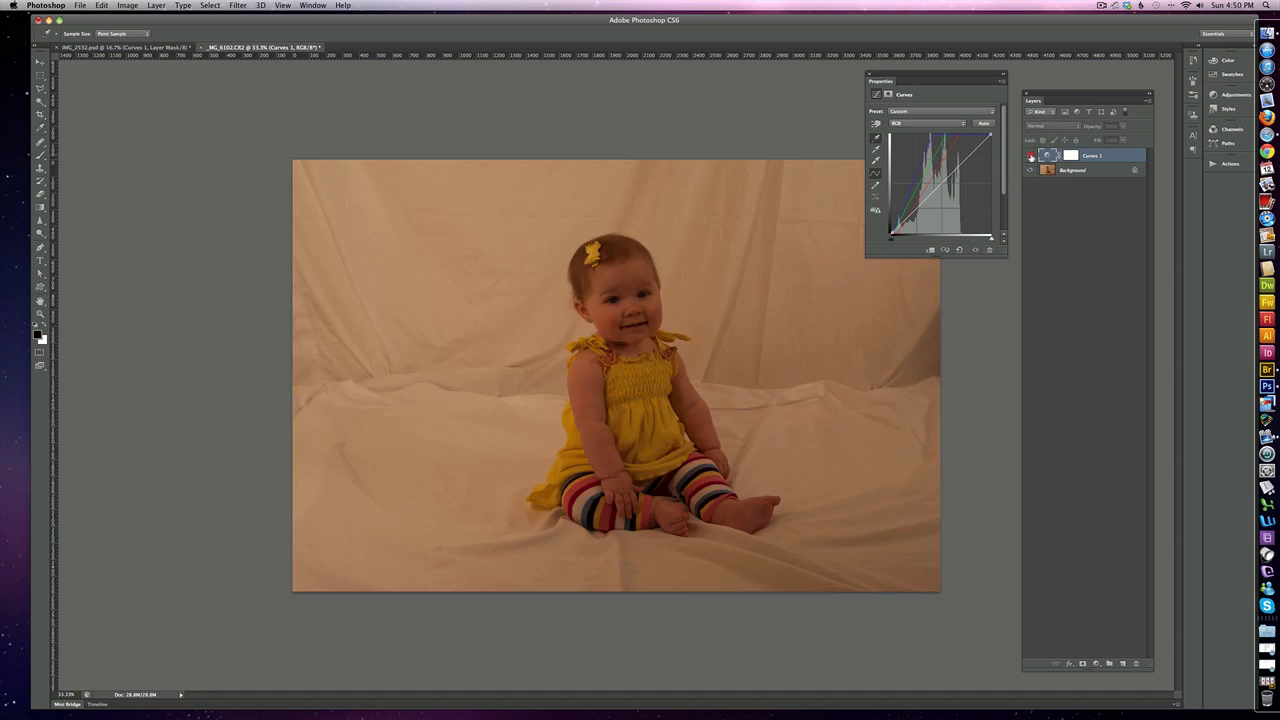
{"action": "left_click", "coordinate": [1030, 156]}
{"action": "left_click", "coordinate": [1030, 156]}
{"action": "left_click", "coordinate": [1030, 156]}
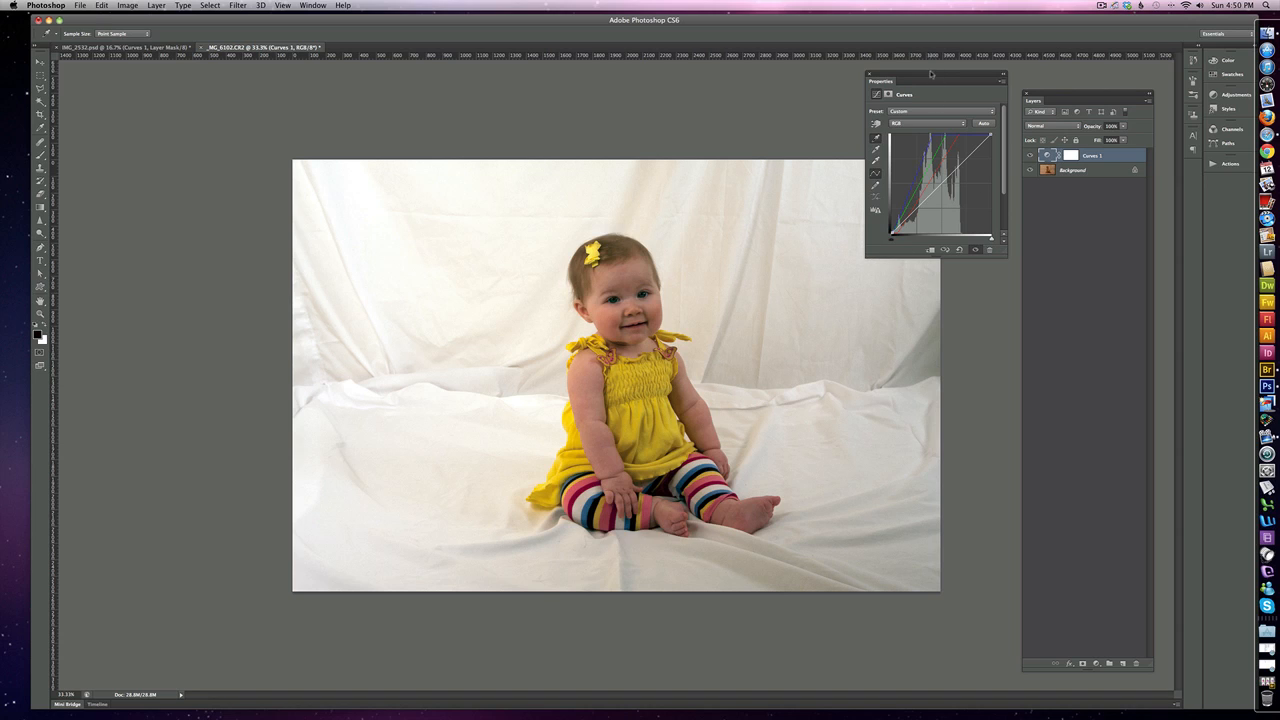
{"action": "left_click_drag", "start_coordinate": [930, 73], "coordinate": [954, 94]}
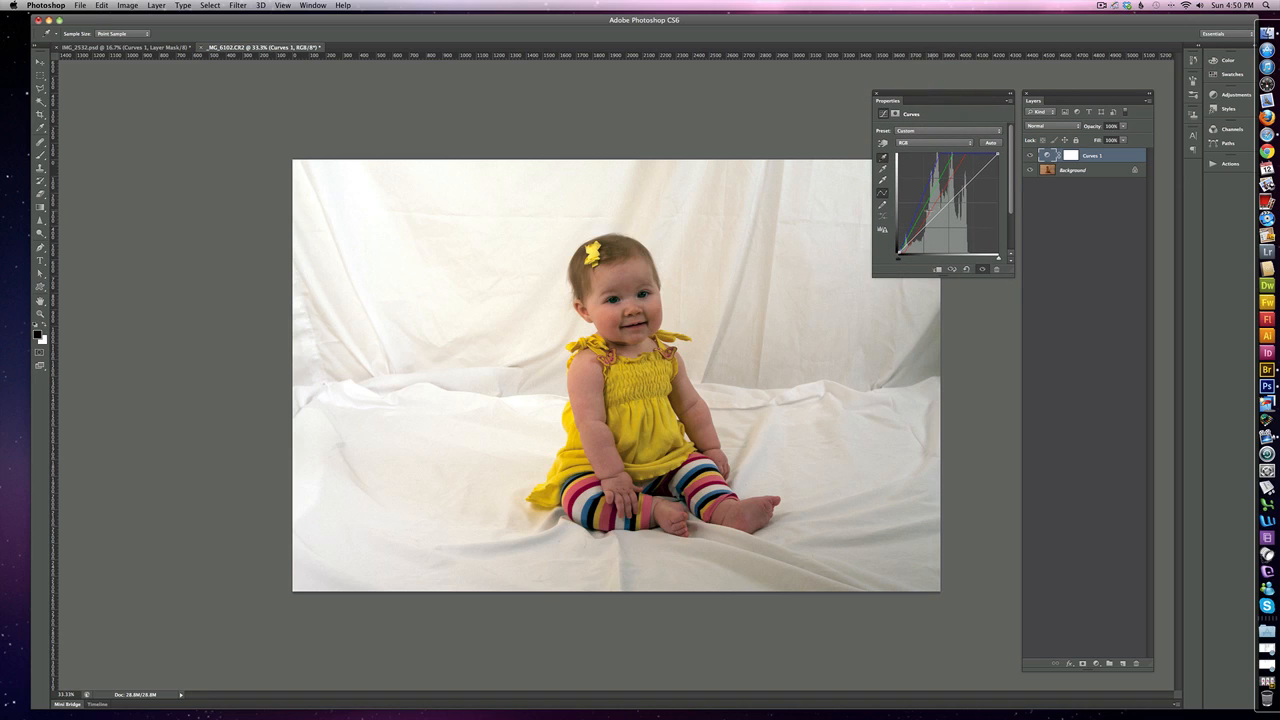